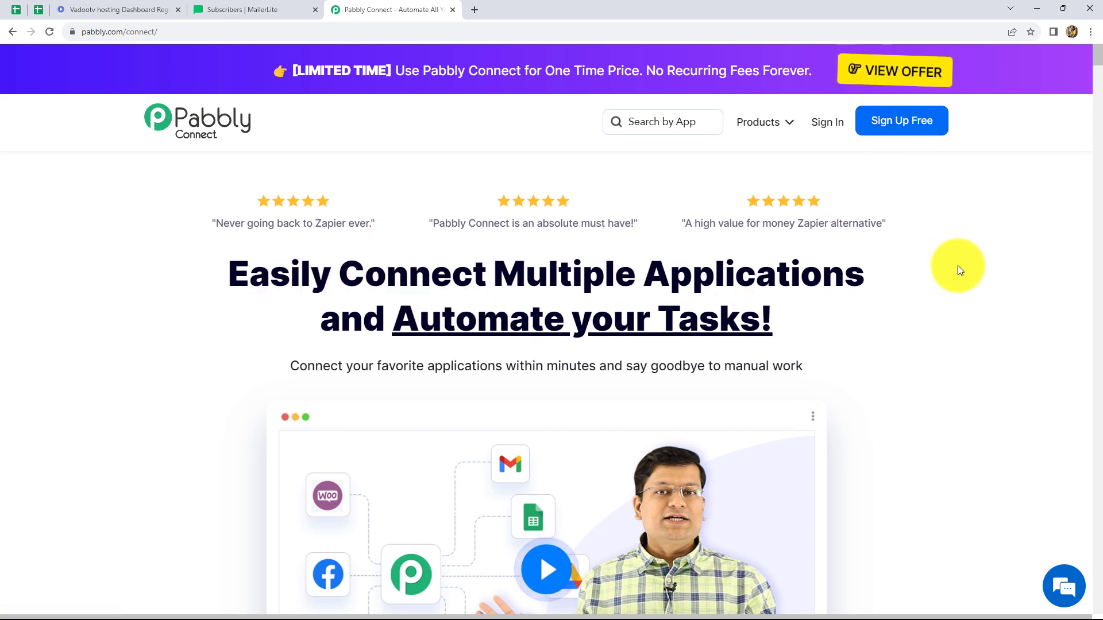
# Step: Sign in to the Pabbly account and open the Pabbly Connect dashboard
pyautogui.click(823, 129)
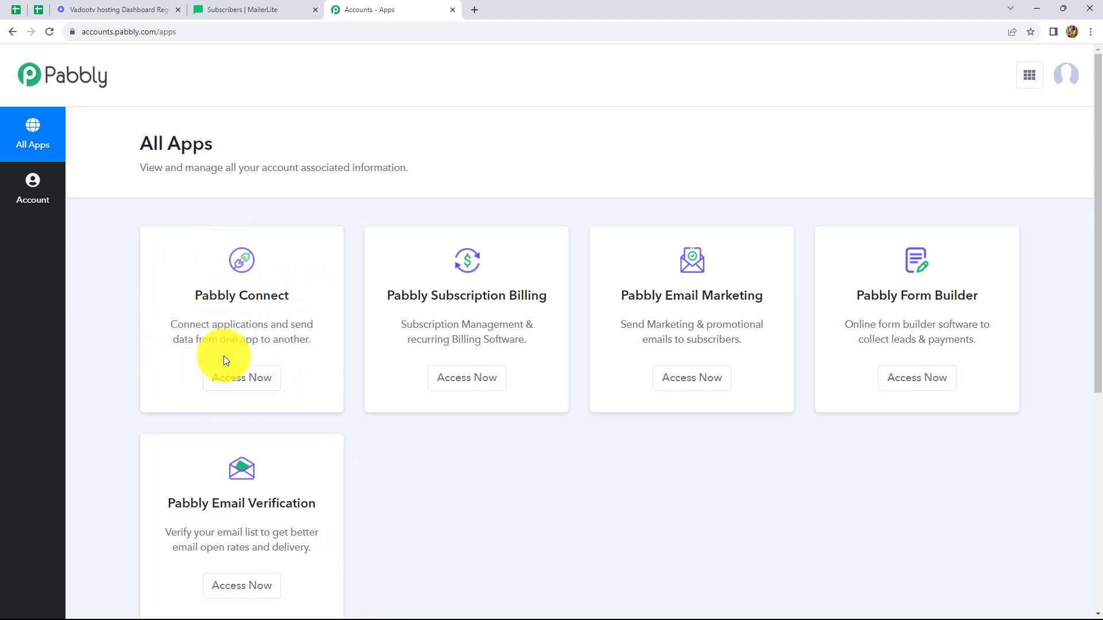
pyautogui.click(230, 380)
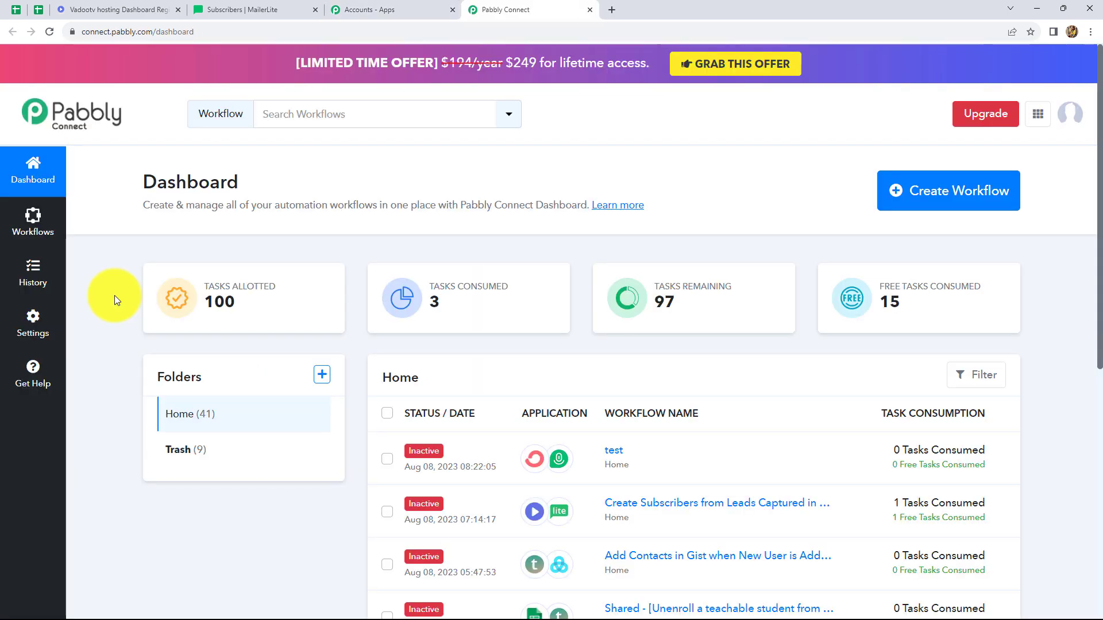
pyautogui.scroll(-6, 672, 428)
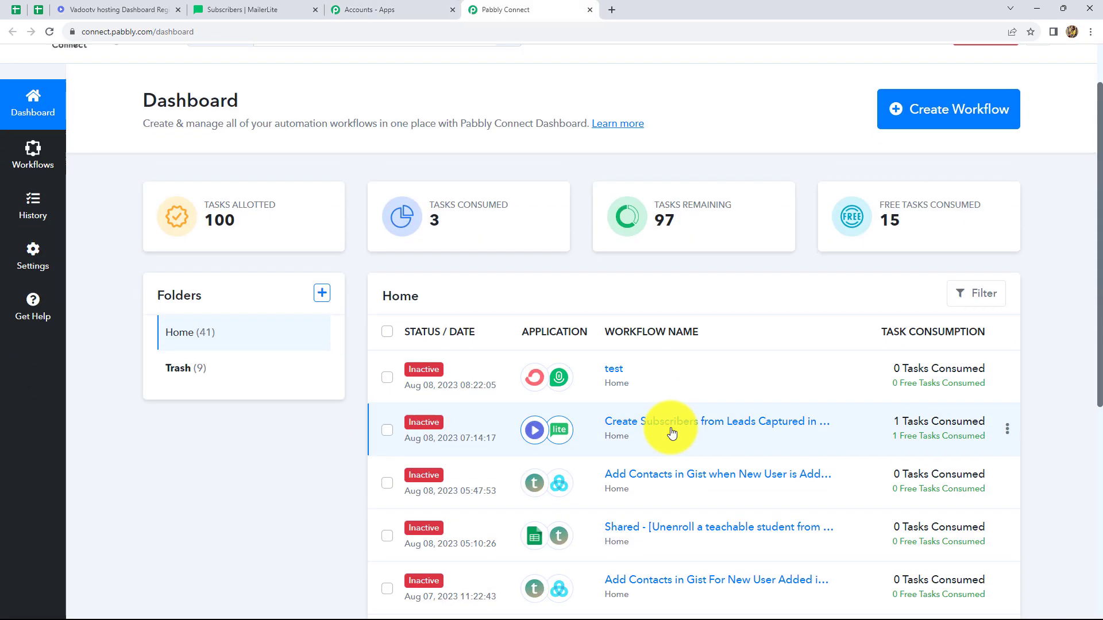
pyautogui.scroll(6, 671, 428)
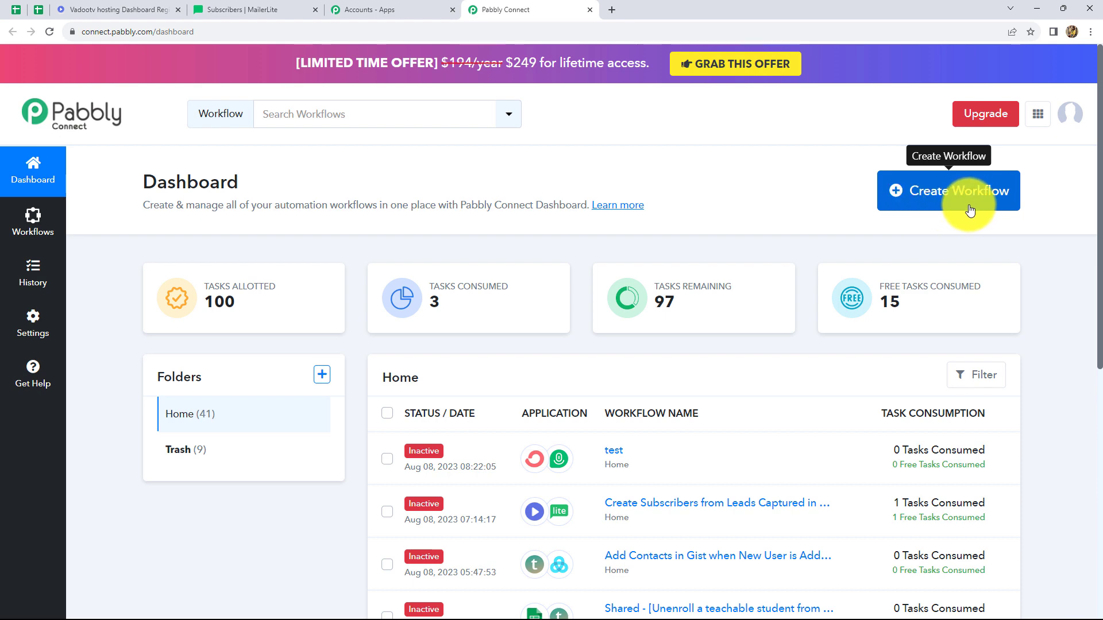
# Step: Create a new workflow named "Create MailerLite Subscriber from Vadootv Leads"
pyautogui.click(915, 190)
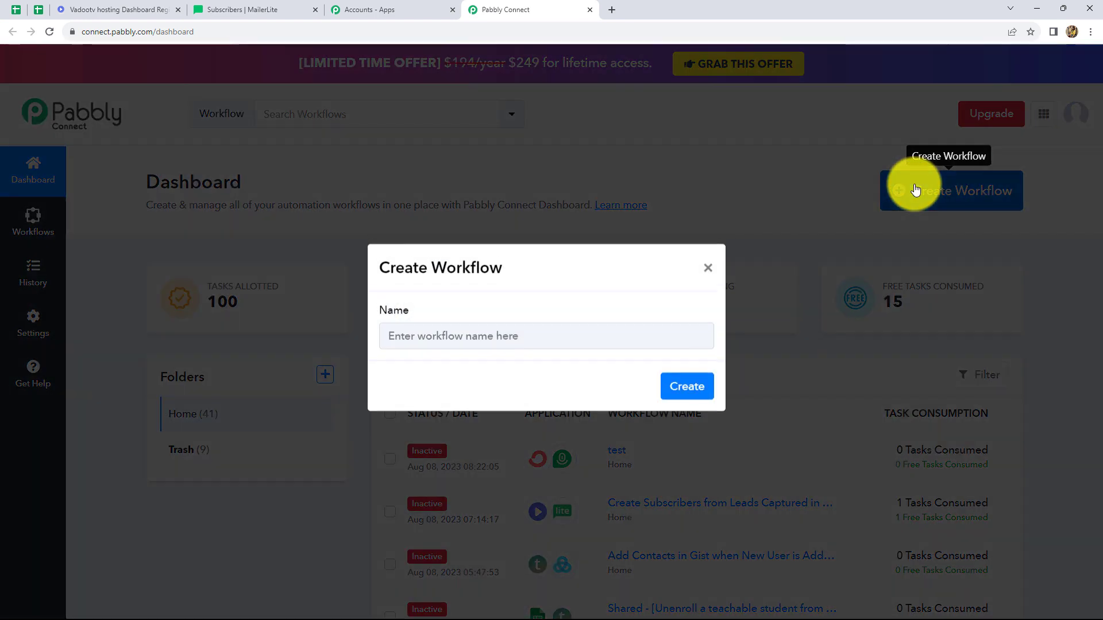
pyautogui.click(451, 343)
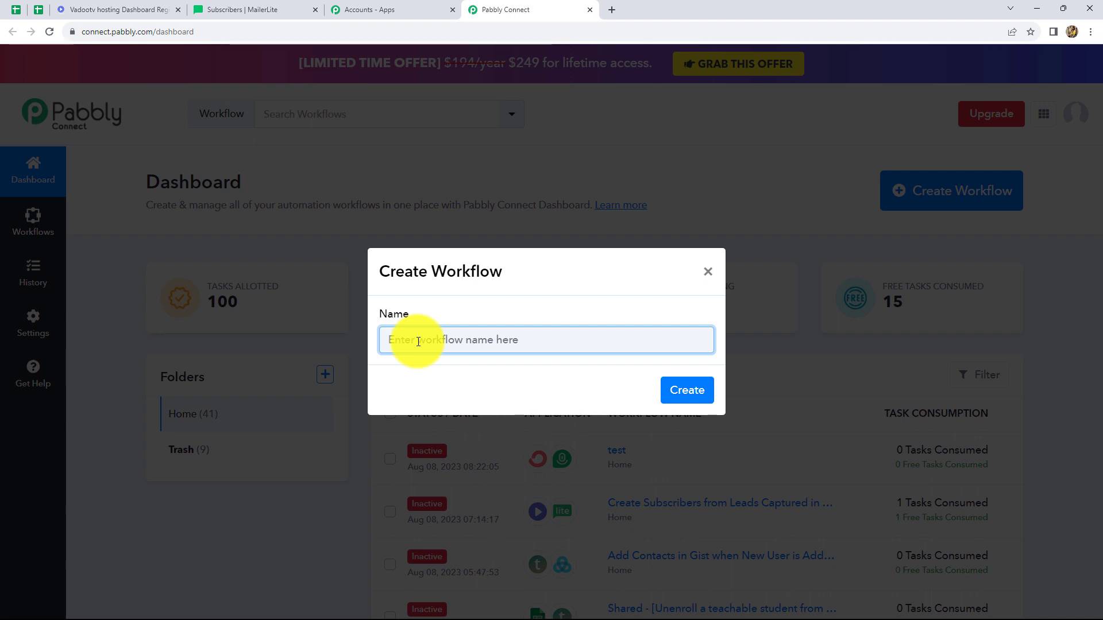
pyautogui.write('Create MailerLite Subscriber from Vadootv Leads')
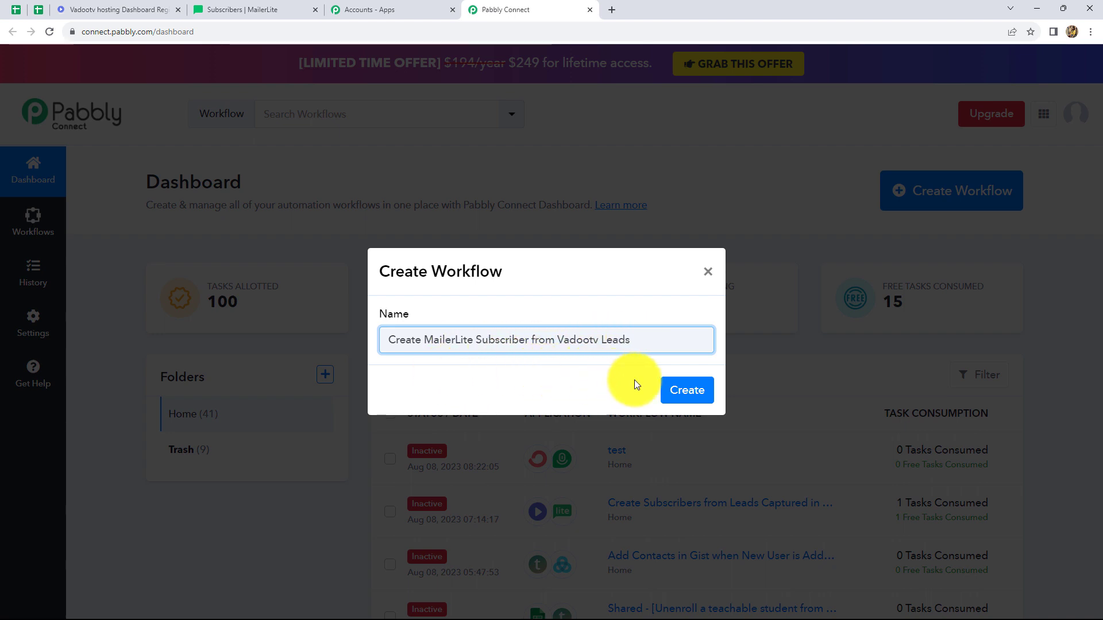
pyautogui.click(682, 395)
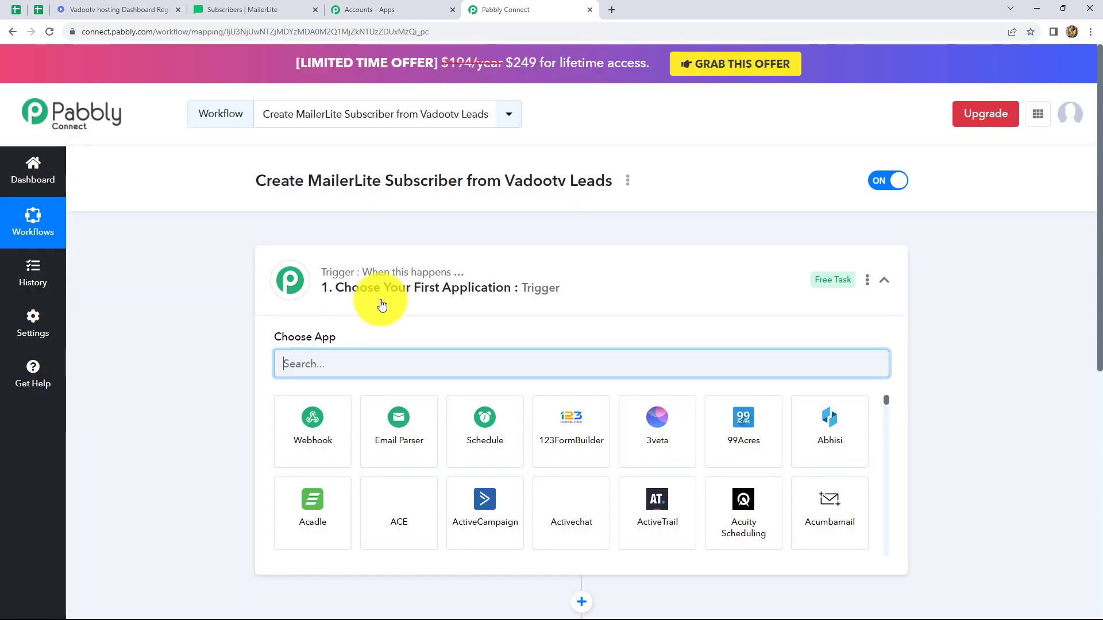
# Step: Set the workflow's trigger application to Vadootv with the Lead Captured trigger event
pyautogui.scroll(-3, 512, 323)
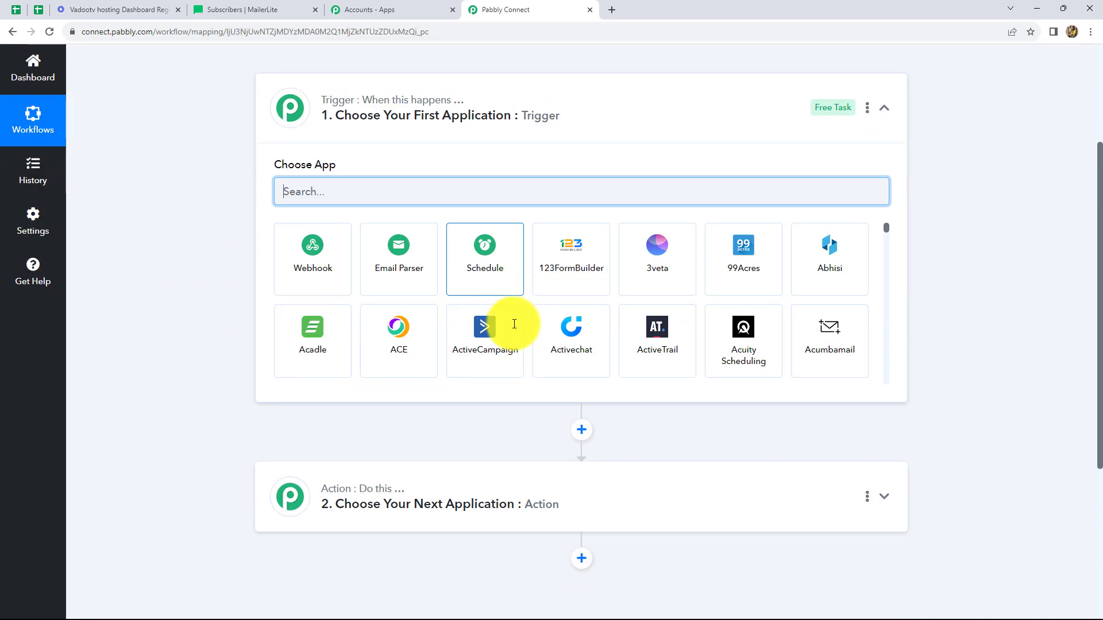
pyautogui.scroll(2, 510, 320)
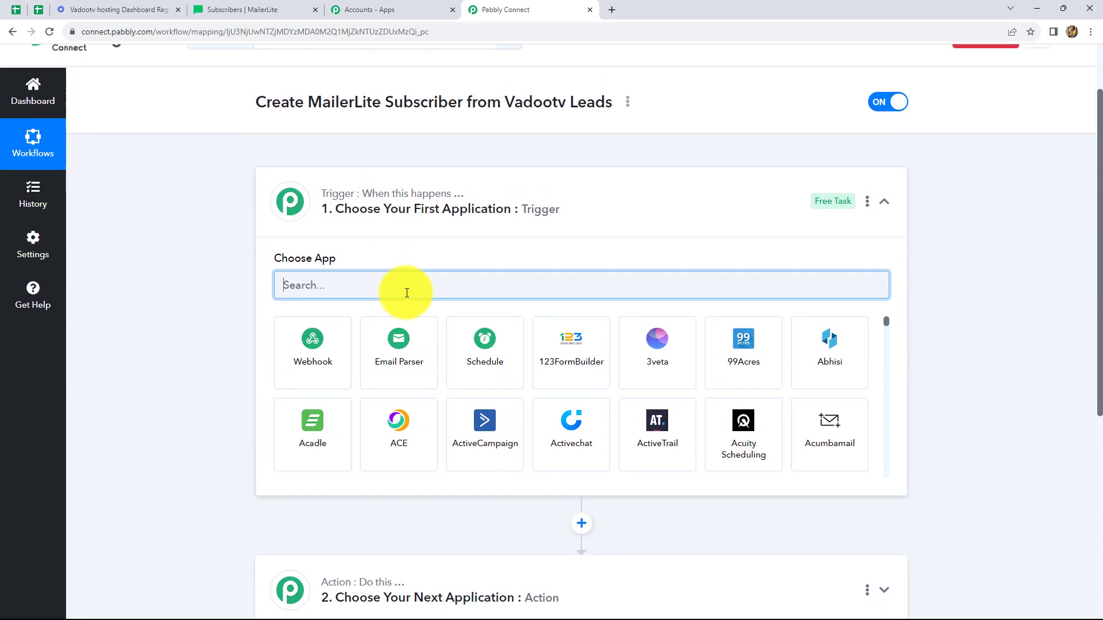
pyautogui.scroll(-3, 406, 293)
pyautogui.scroll(2, 250, 365)
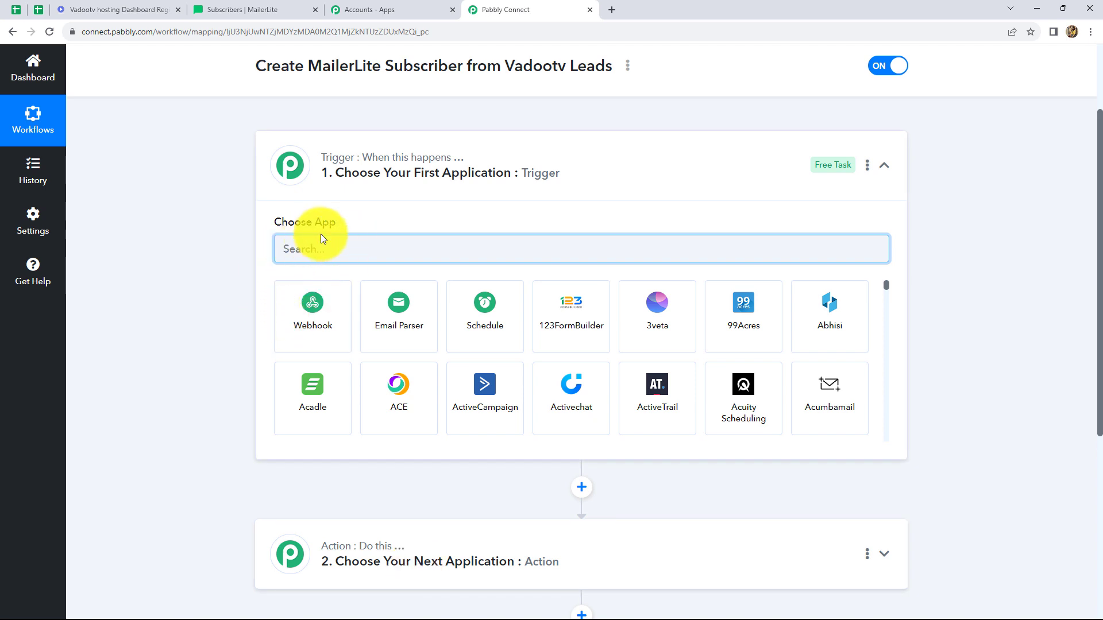
pyautogui.click(322, 251)
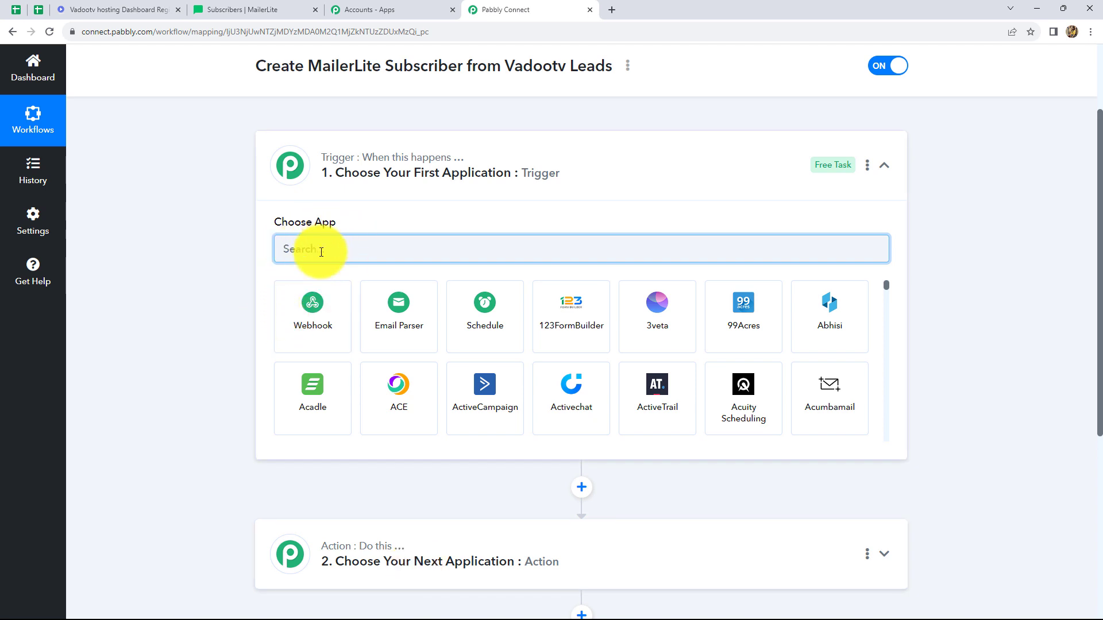
pyautogui.write('Vad')
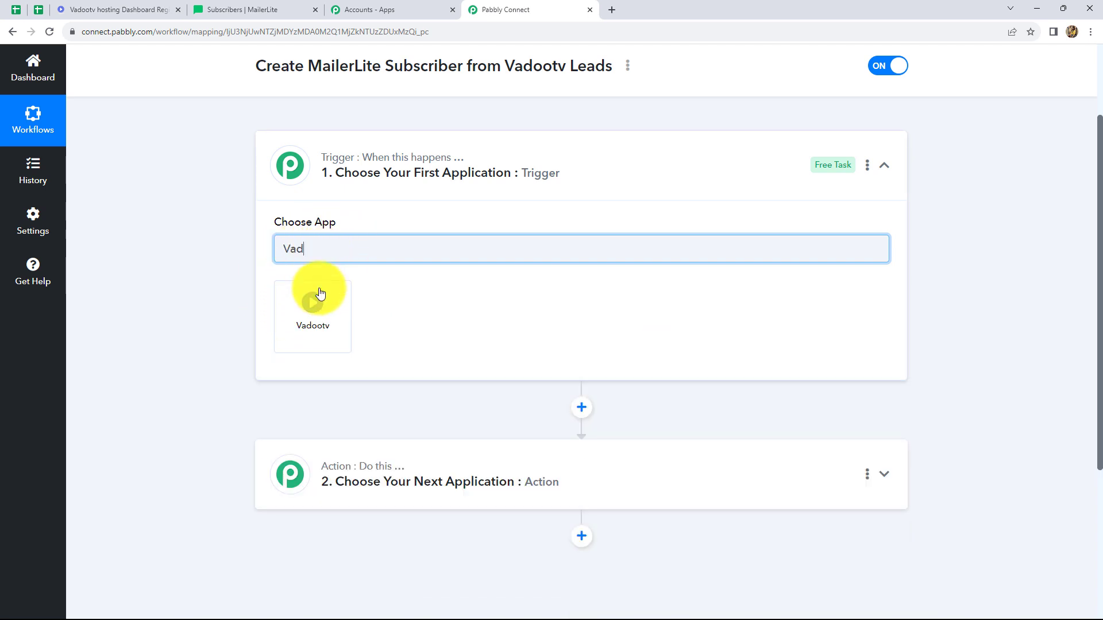
pyautogui.click(313, 308)
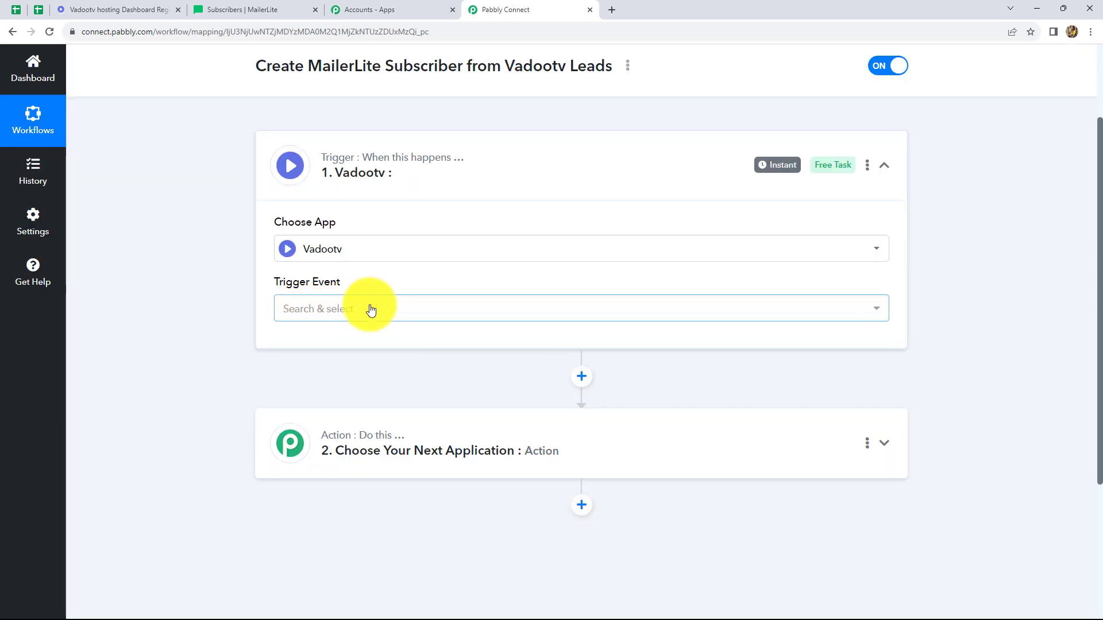
pyautogui.click(365, 311)
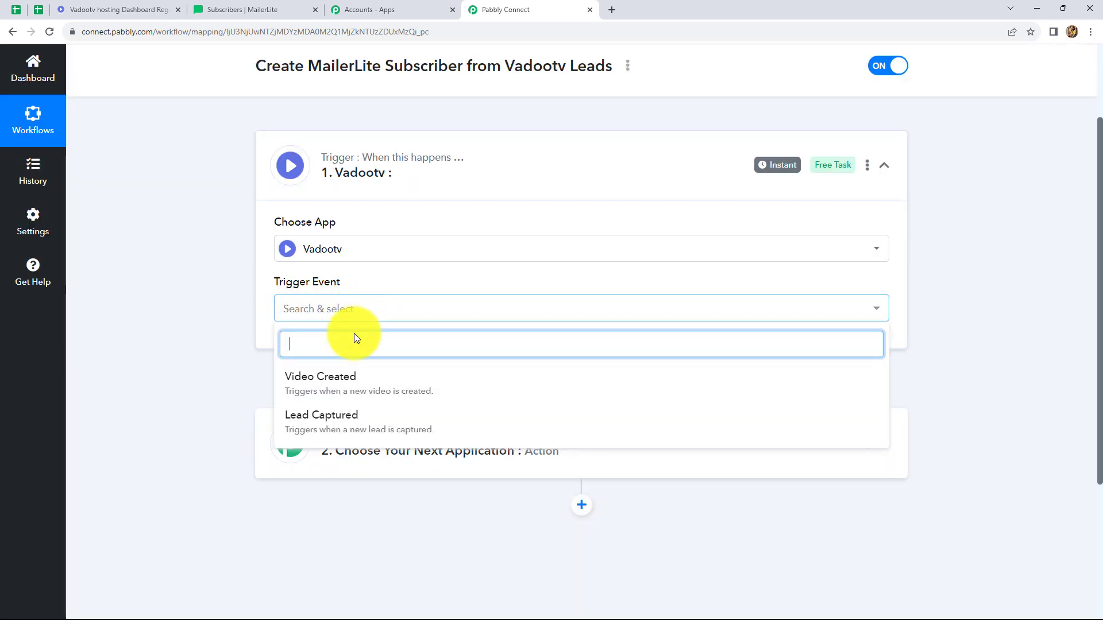
pyautogui.click(316, 415)
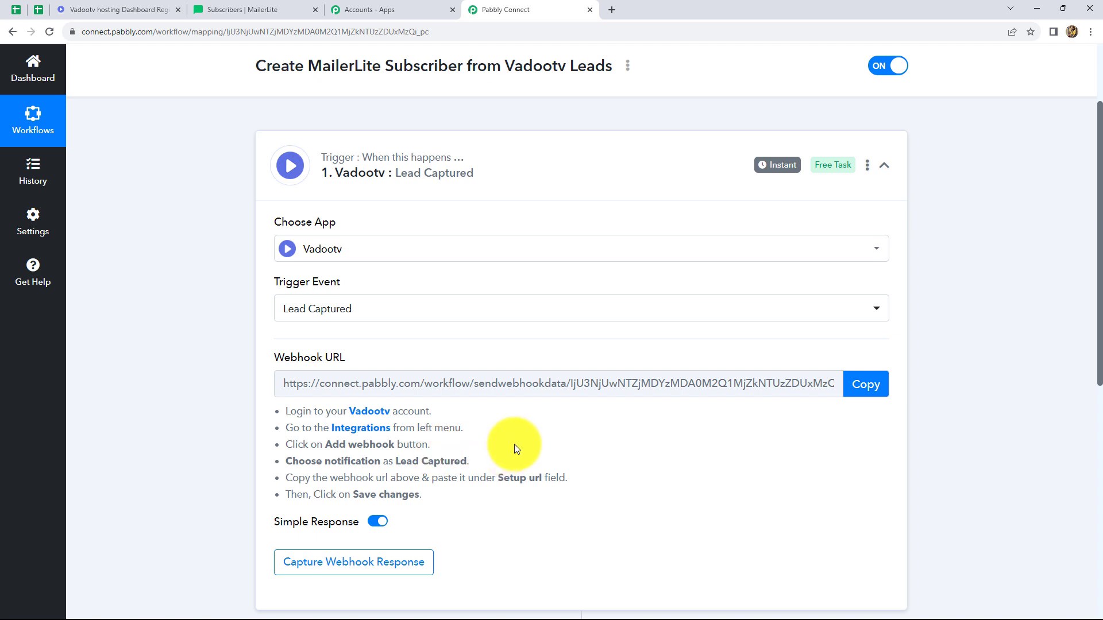
# Step: Switch to Vadootv and open the Integrations page in the account settings
pyautogui.click(112, 9)
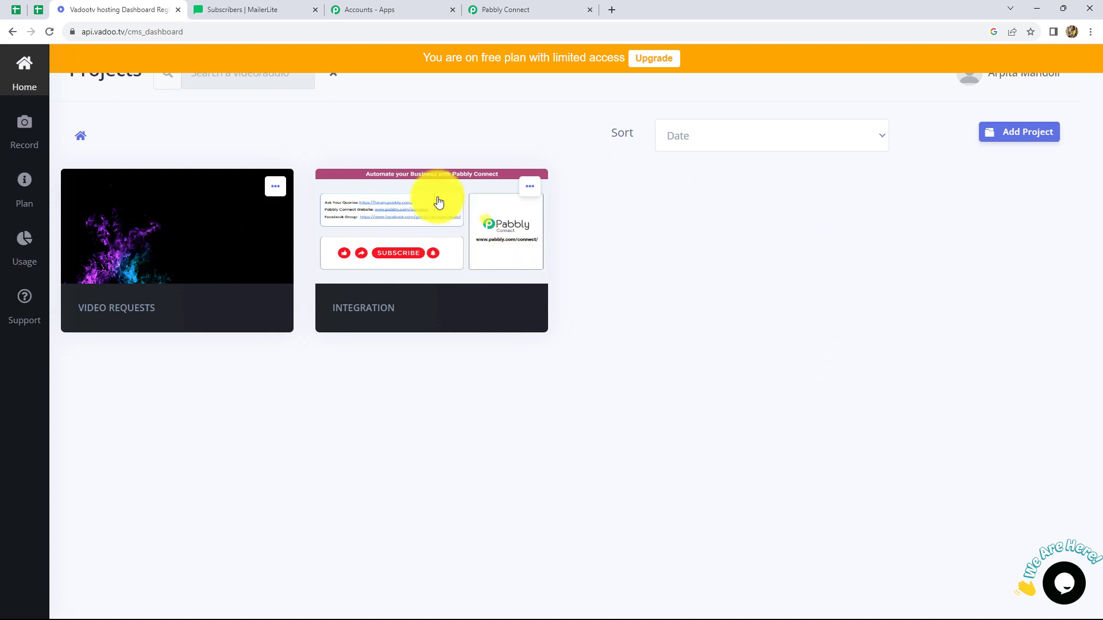
pyautogui.click(371, 309)
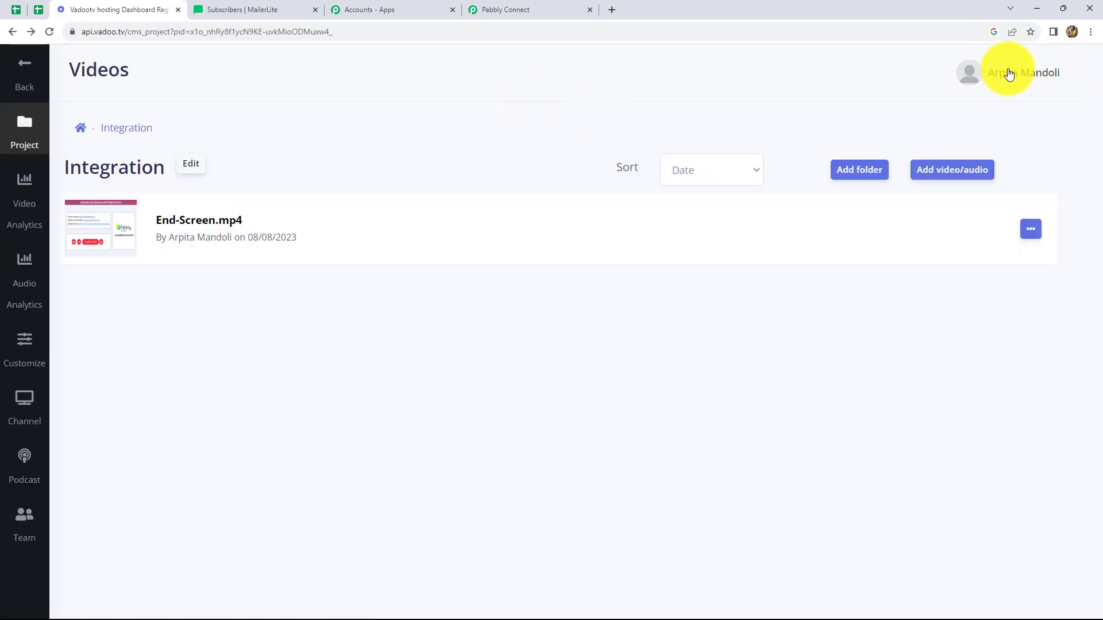
pyautogui.click(1004, 84)
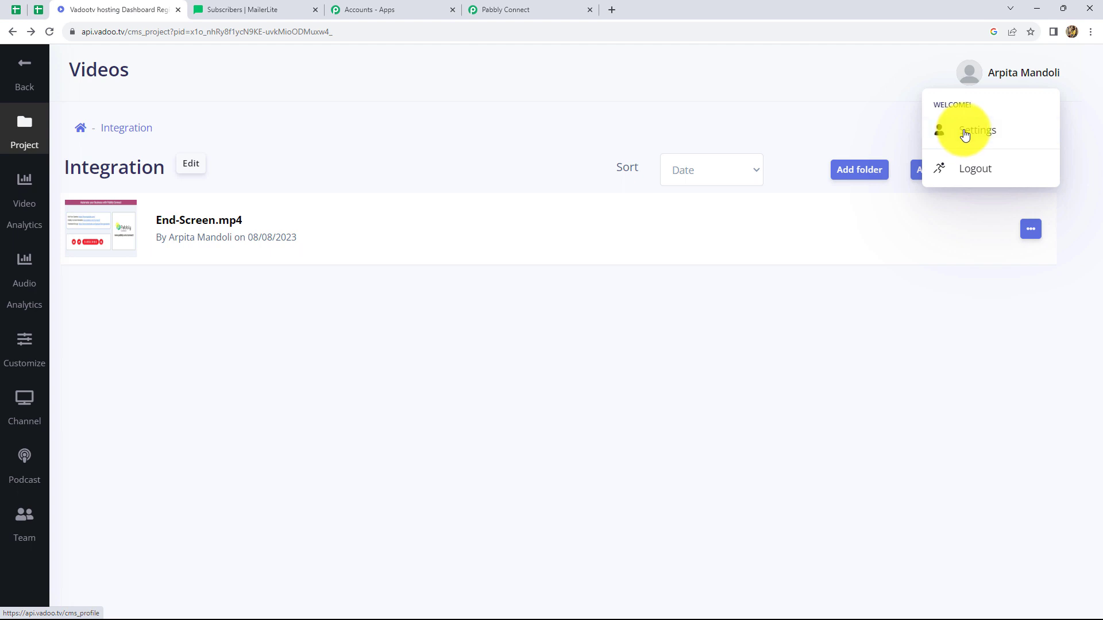
pyautogui.click(963, 135)
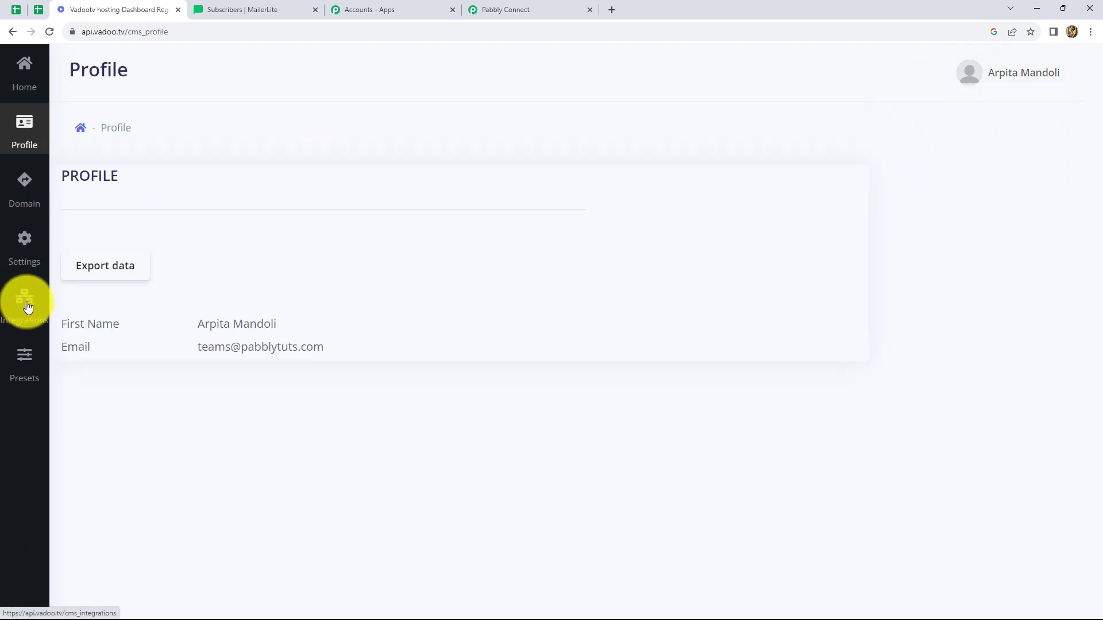
pyautogui.click(26, 314)
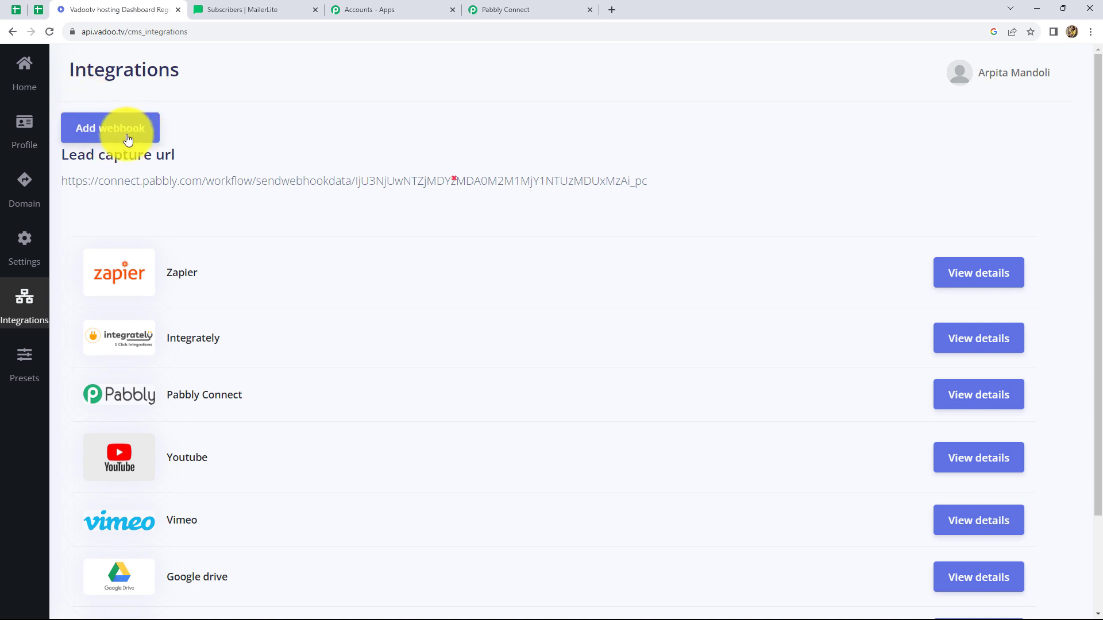
# Step: Start a new webhook in Vadootv and enter the webhook URL copied from the Pabbly Connect trigger as its setup URL
pyautogui.click(85, 141)
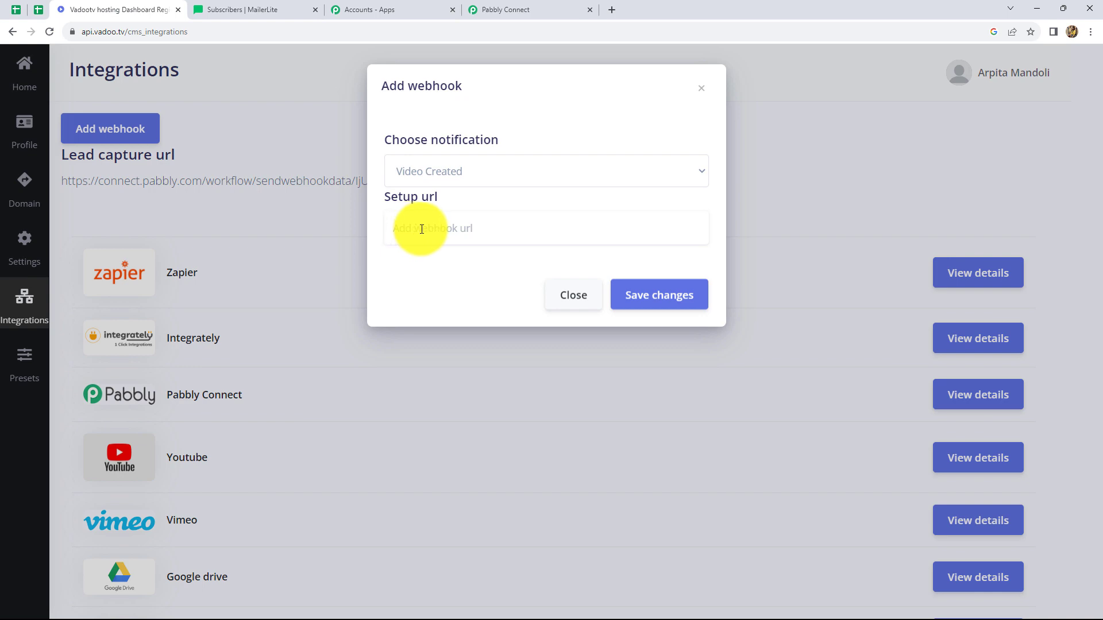
pyautogui.click(522, 8)
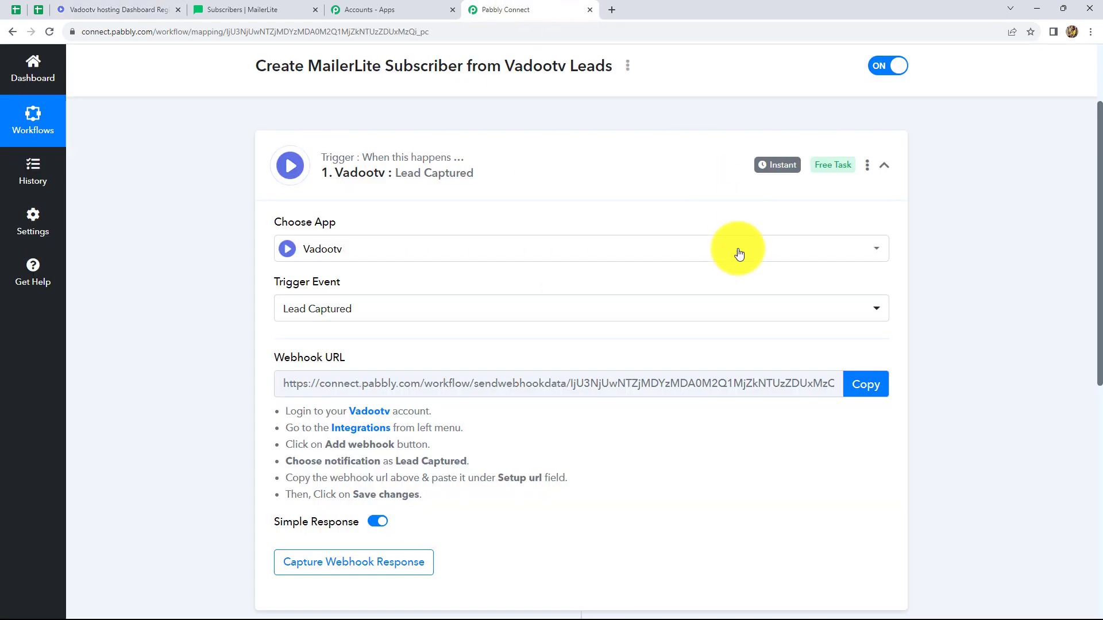
pyautogui.click(845, 383)
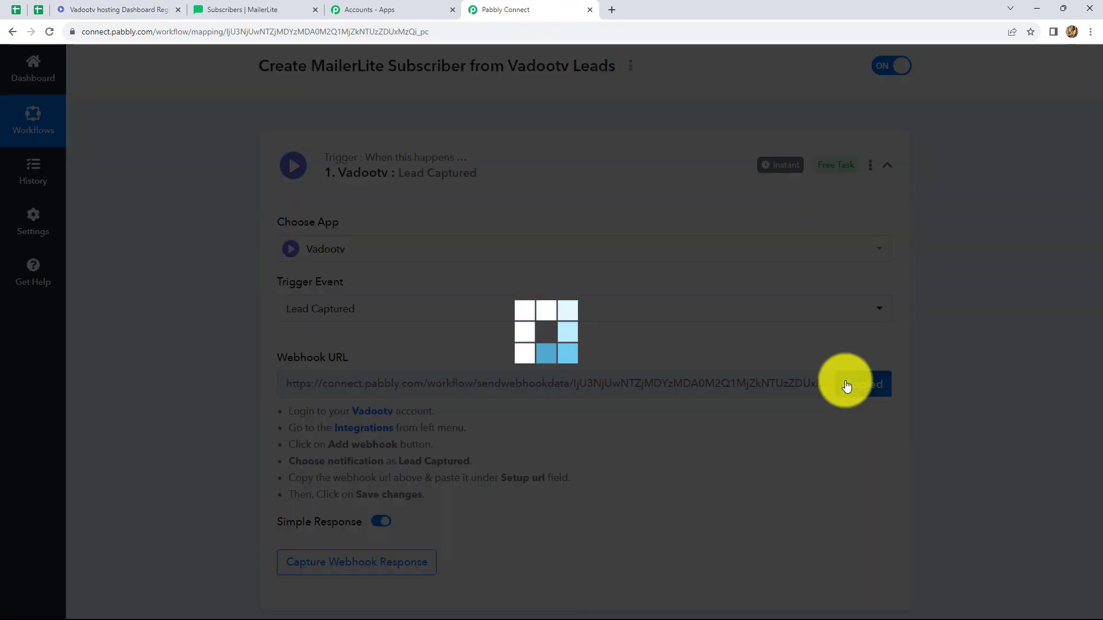
pyautogui.click(122, 9)
pyautogui.click(410, 237)
pyautogui.hotkey('ctrl', 'v')
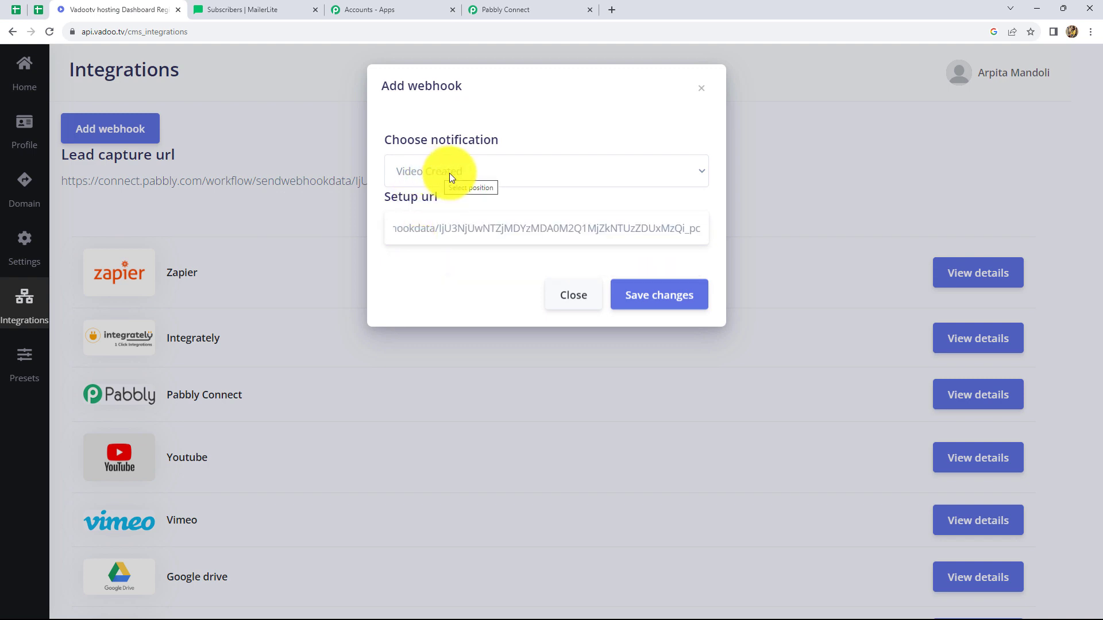
# Step: Set the new webhook's notification to Lead Capture and save the webhook
pyautogui.click(481, 171)
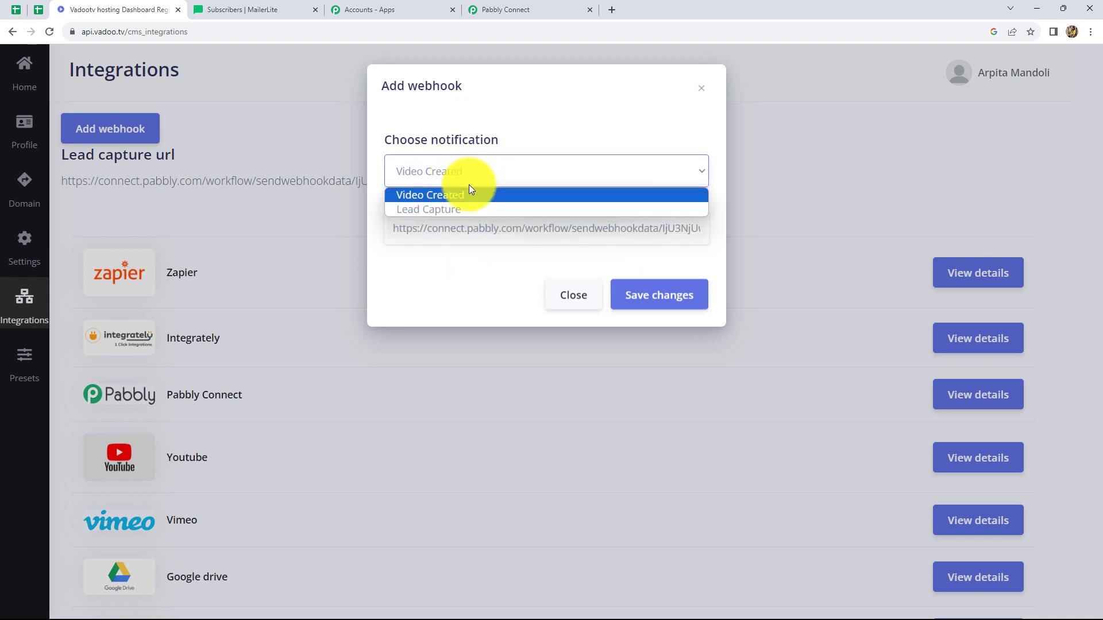
pyautogui.click(410, 208)
pyautogui.click(654, 299)
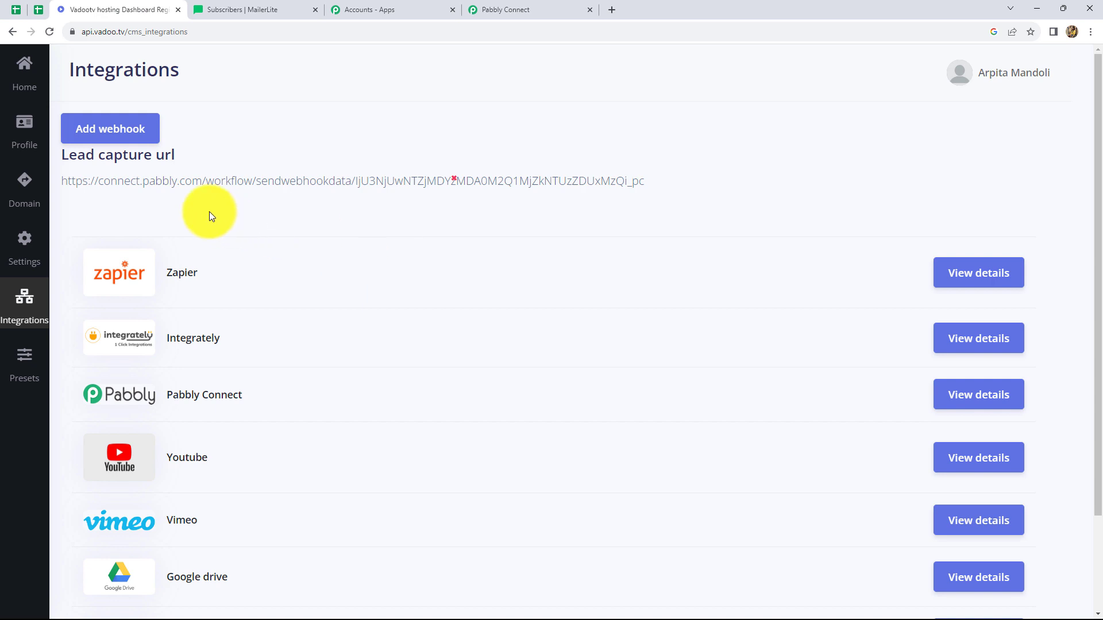
# Step: Open the marketing settings of the End-Screen.mp4 video in the Integration project
pyautogui.click(24, 77)
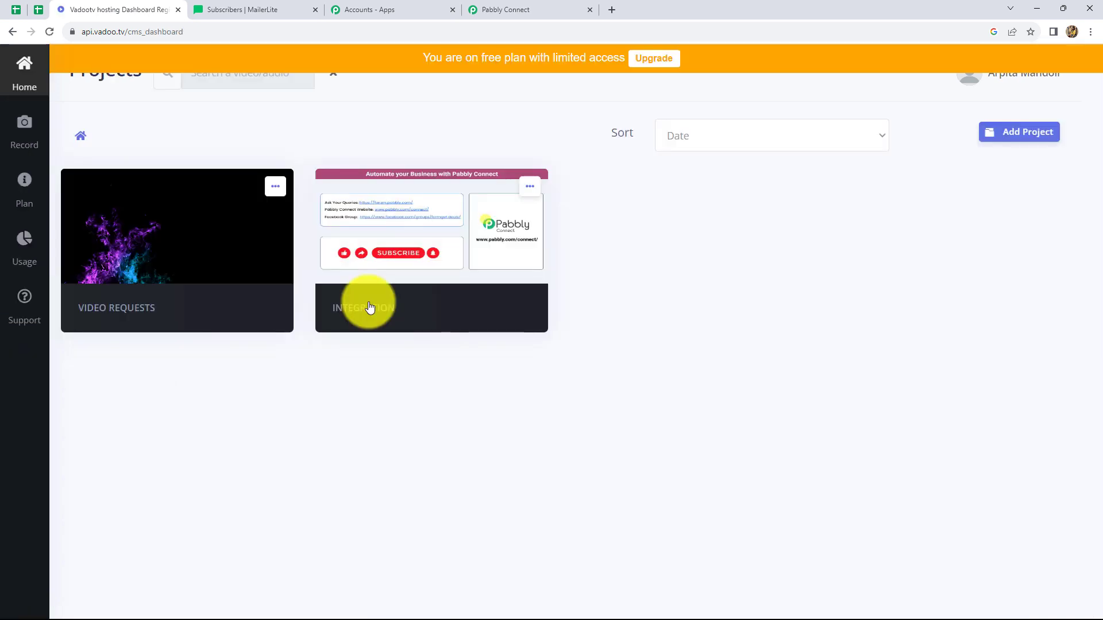
pyautogui.click(369, 306)
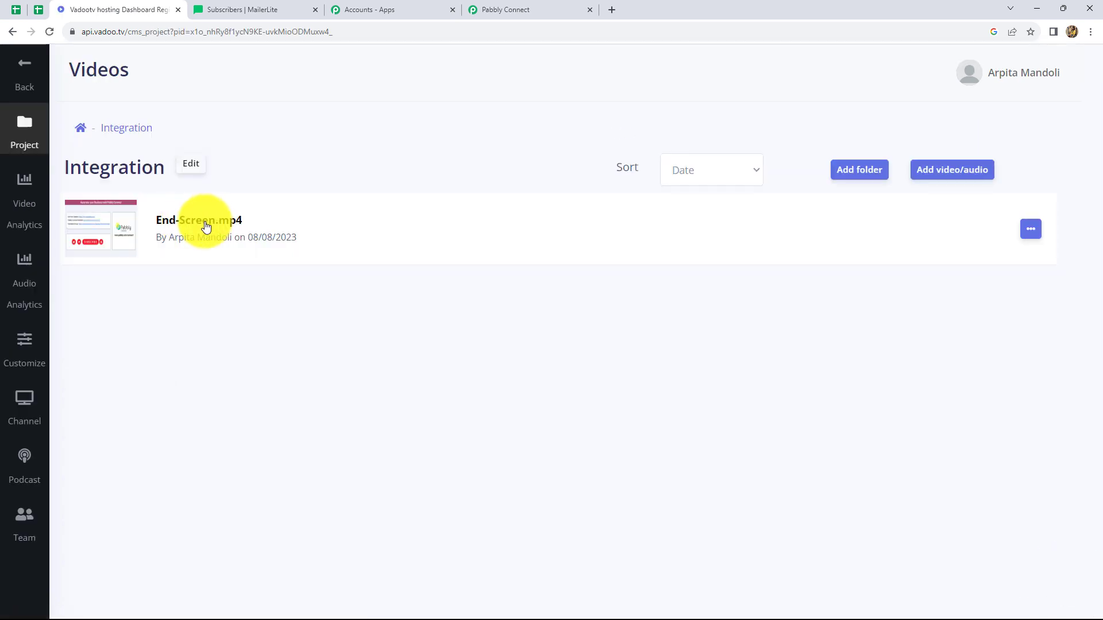
pyautogui.click(205, 227)
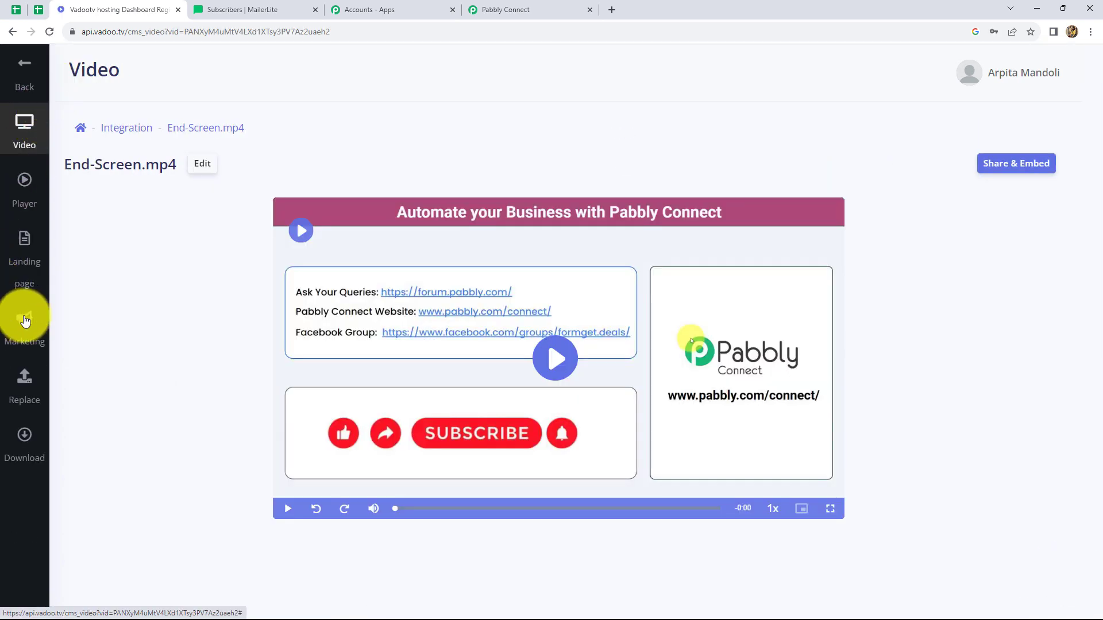
pyautogui.click(25, 322)
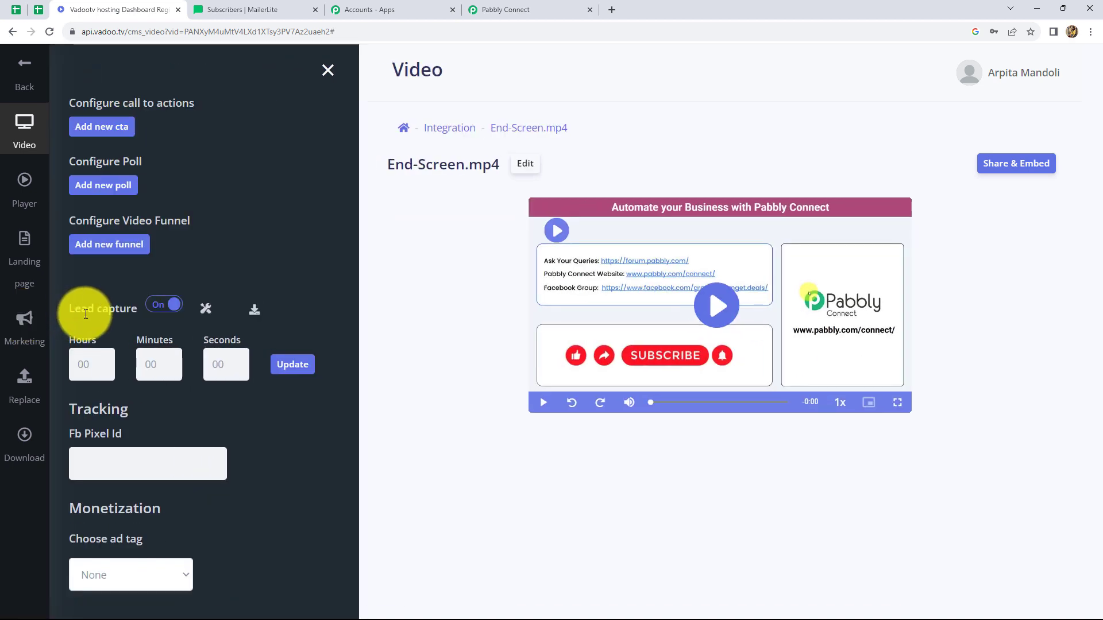
# Step: Enable lead capture for End-Screen.mp4, turn off its Custom input field and save the lead capture settings
pyautogui.click(177, 309)
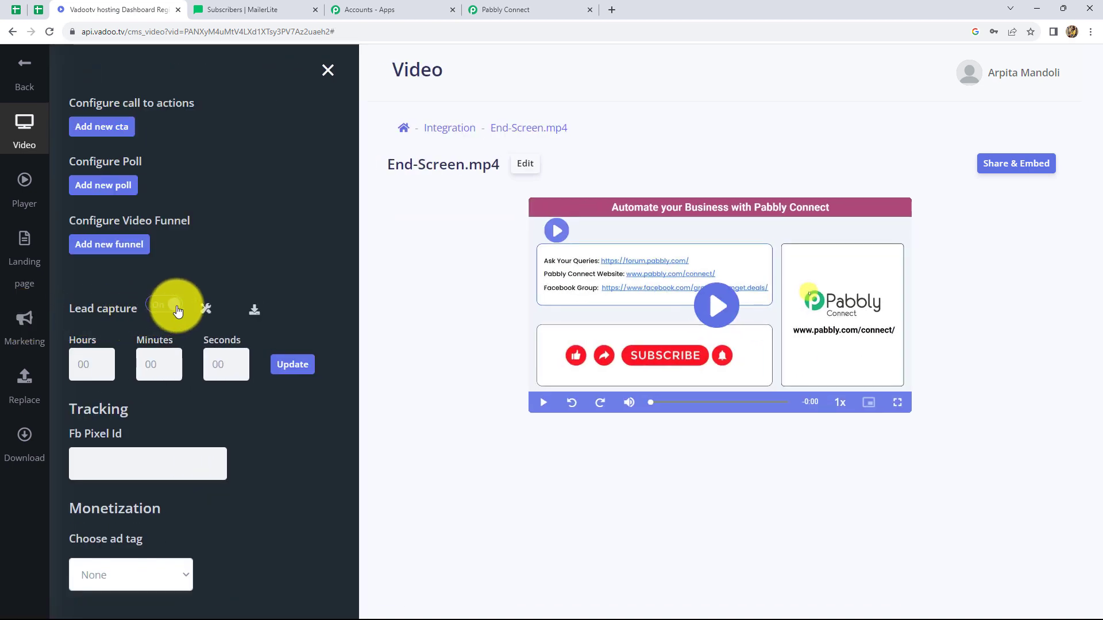
pyautogui.click(205, 311)
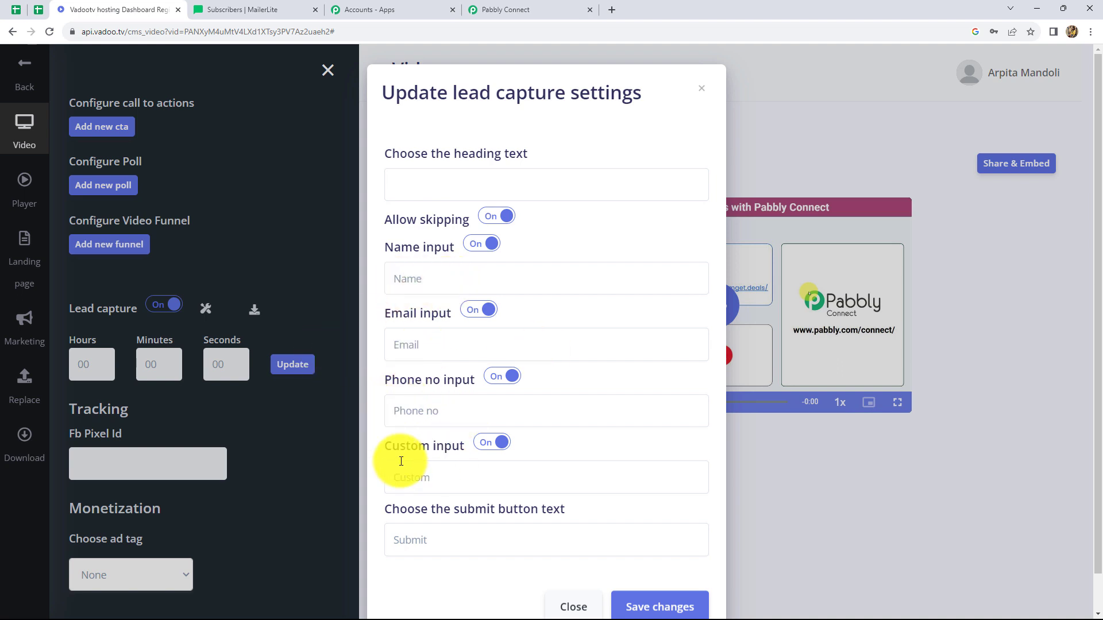
pyautogui.click(484, 448)
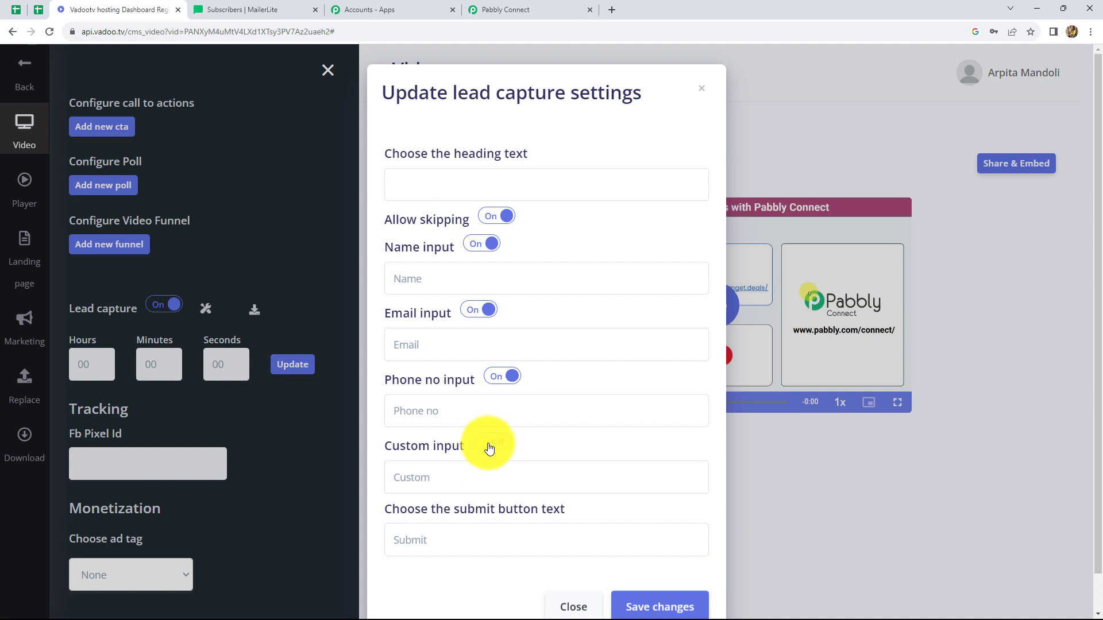
pyautogui.scroll(-1, 552, 514)
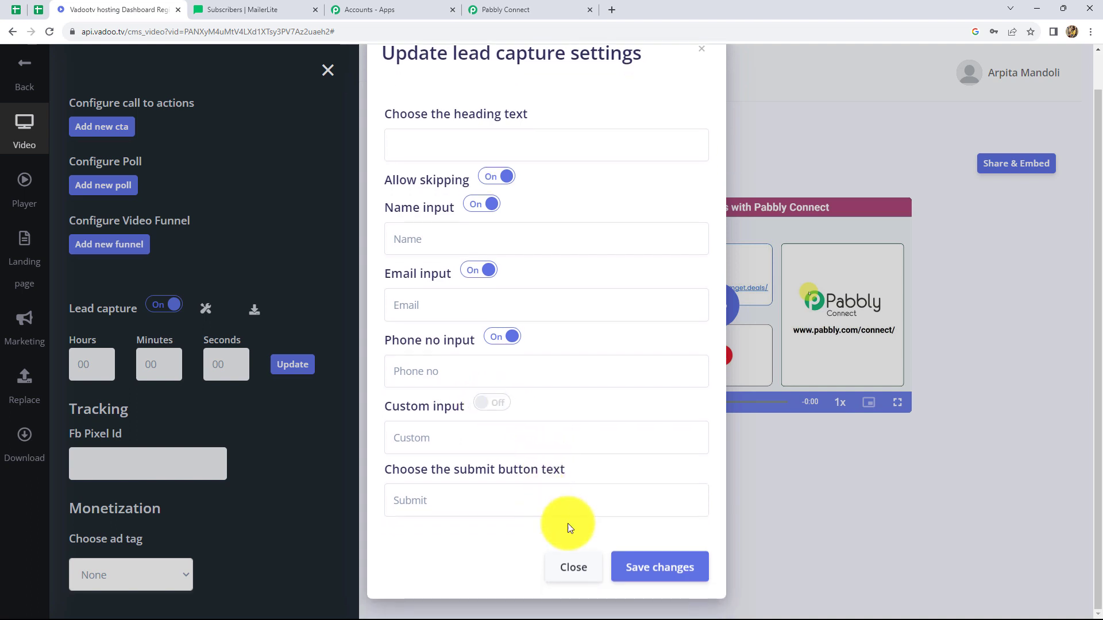
pyautogui.click(660, 564)
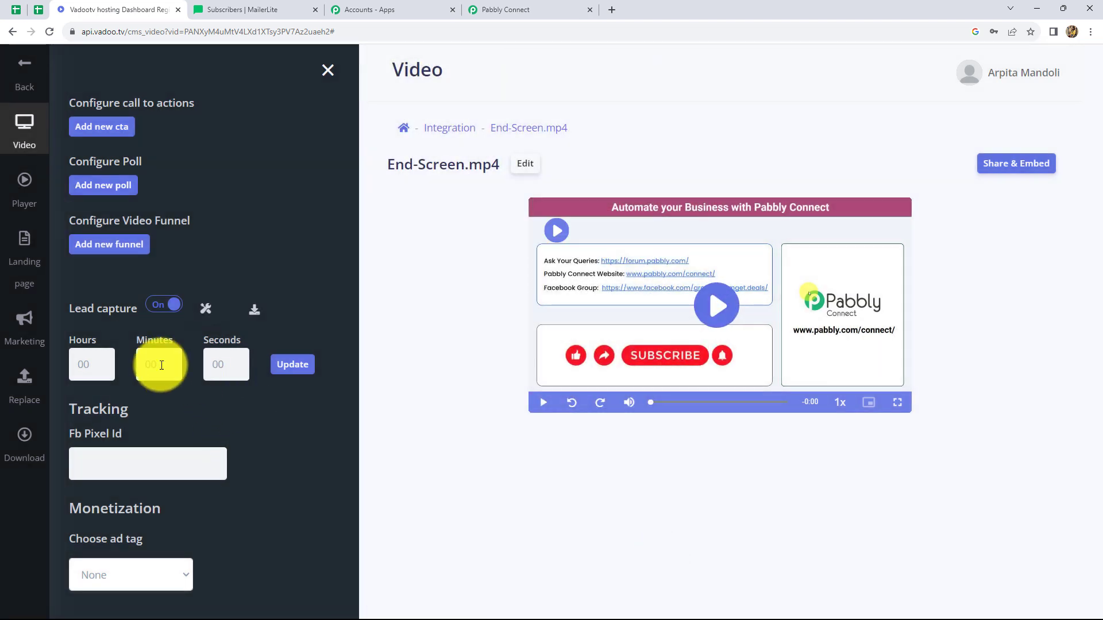
# Step: Set the lead capture form's display time to 02 seconds into the video and update it
pyautogui.click(222, 367)
pyautogui.write('02')
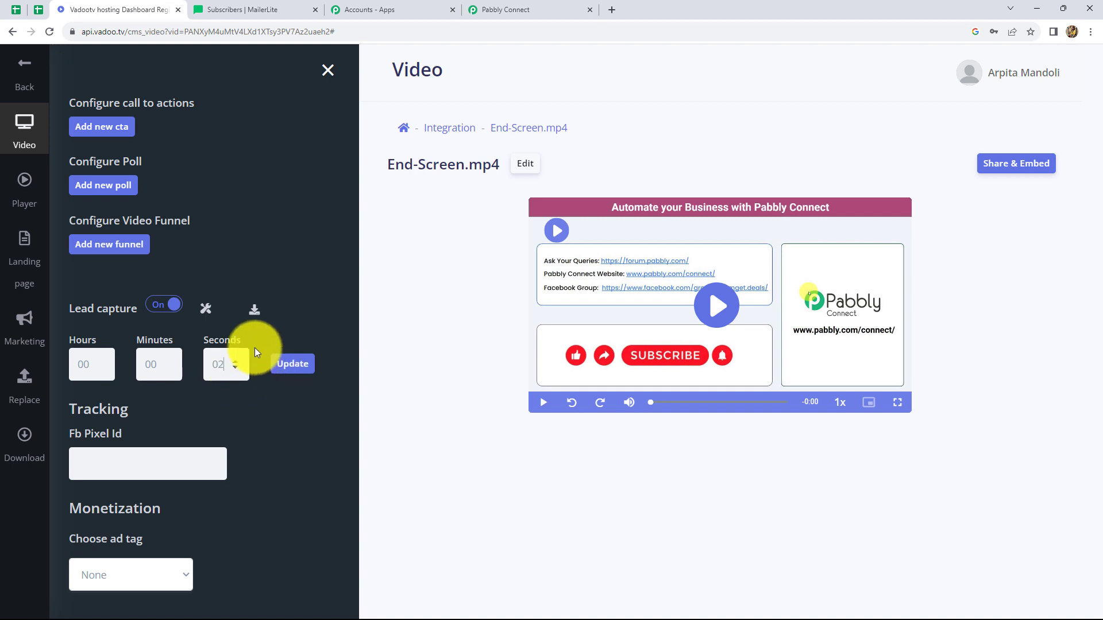
pyautogui.click(286, 366)
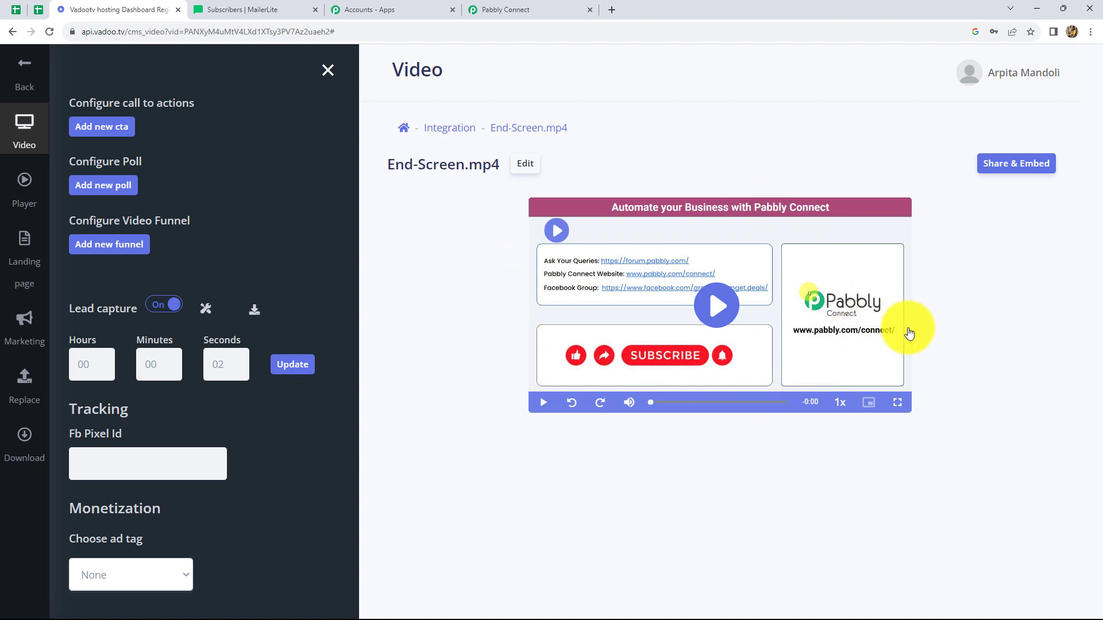
# Step: Check the webhook response status of the Vadootv trigger in Pabbly Connect and return to the Vadootv video
pyautogui.click(498, 14)
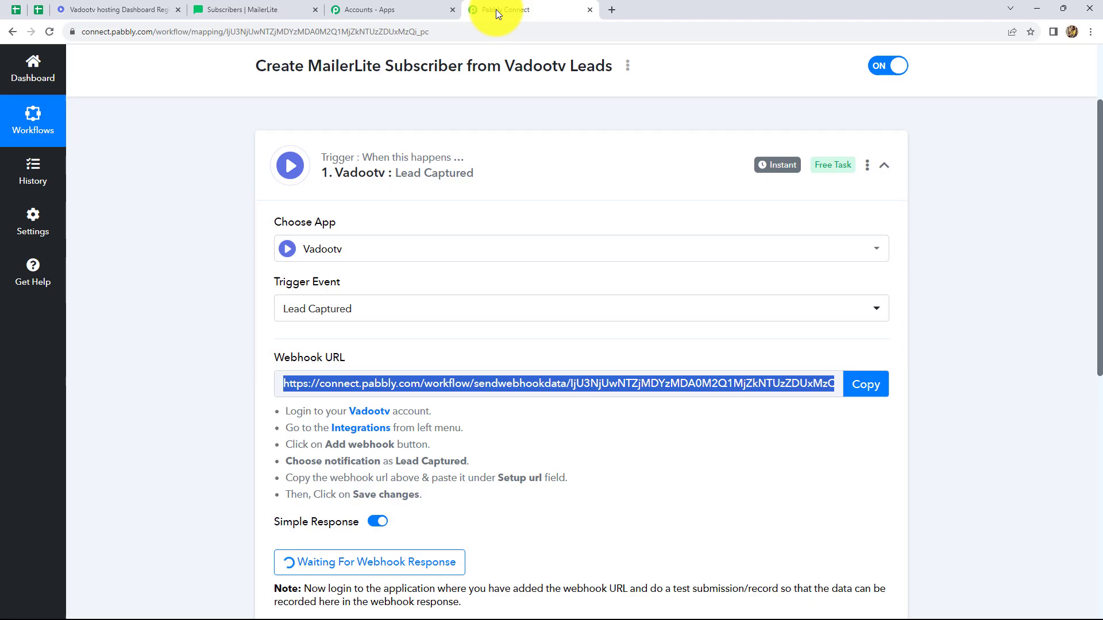
pyautogui.scroll(-4, 598, 418)
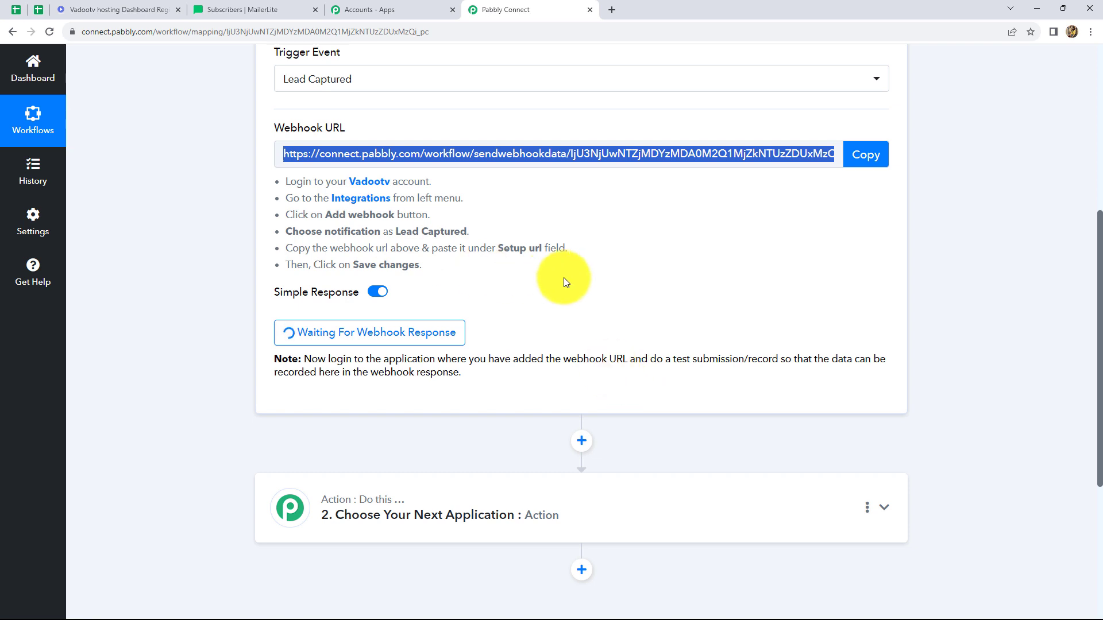
pyautogui.click(150, 9)
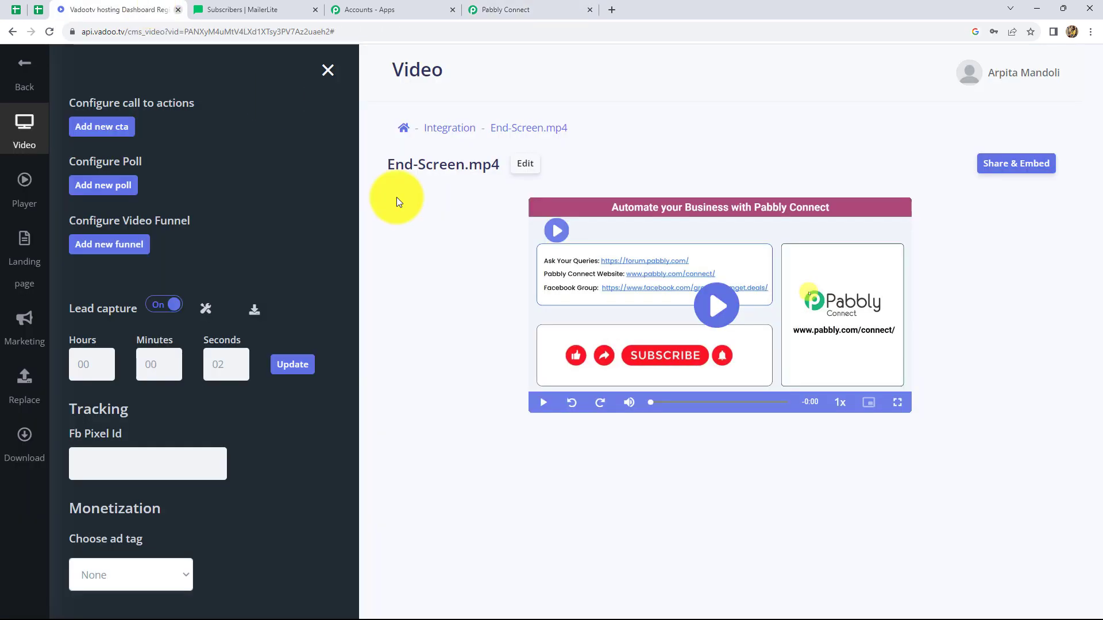
# Step: Play the End-Screen.mp4 video and submit its lead form with a test lead's name, phone number and email address
pyautogui.click(715, 307)
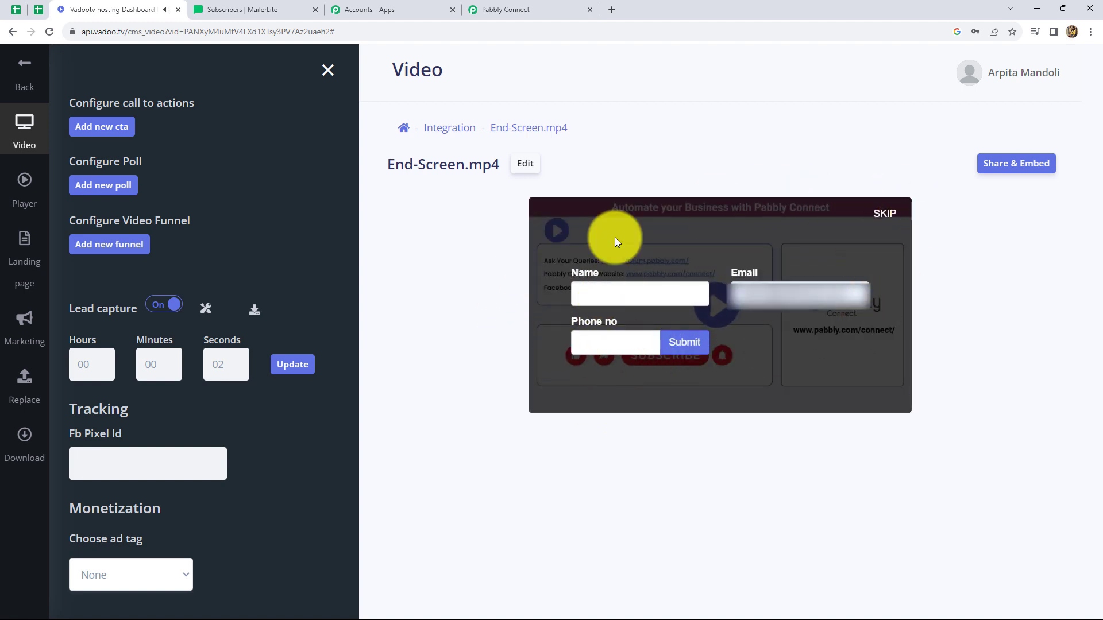
pyautogui.click(613, 290)
pyautogui.write('D')
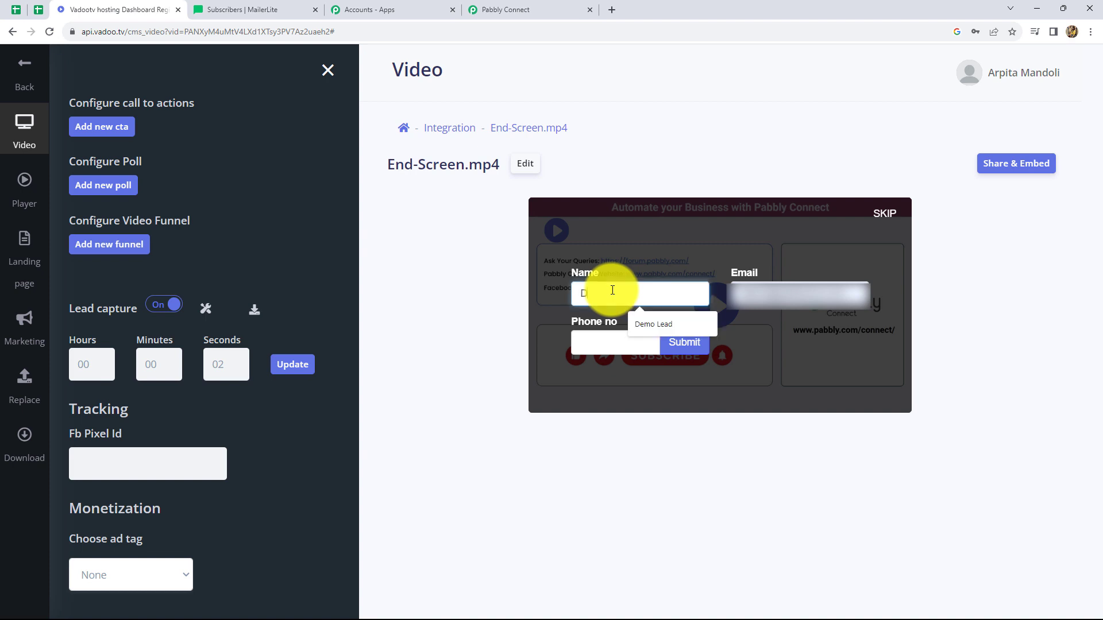
pyautogui.write('ummy Lead')
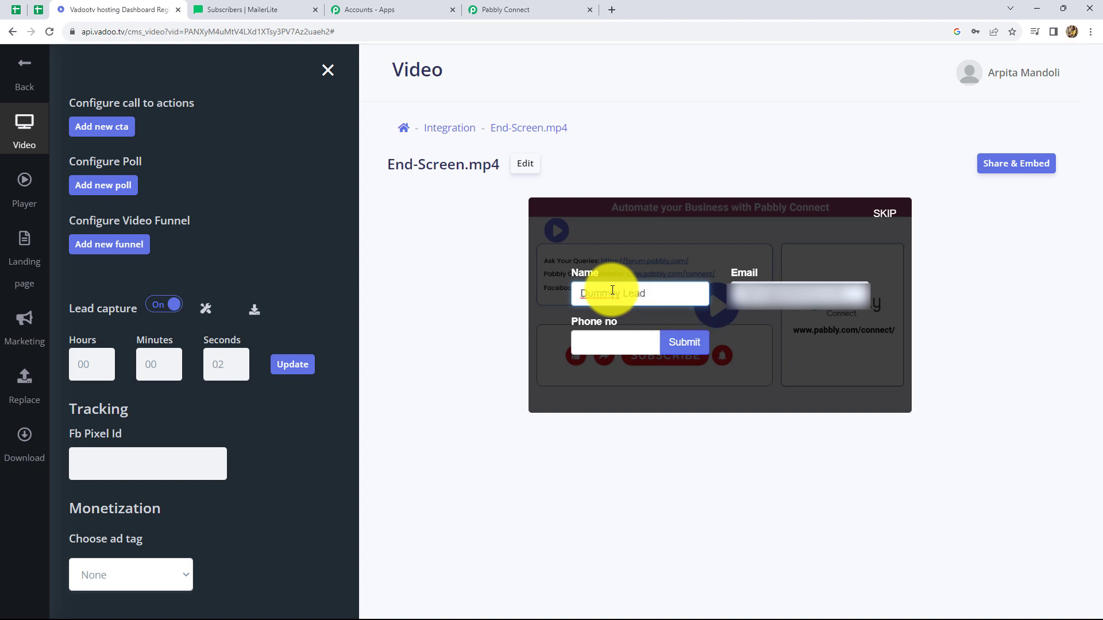
pyautogui.click(605, 341)
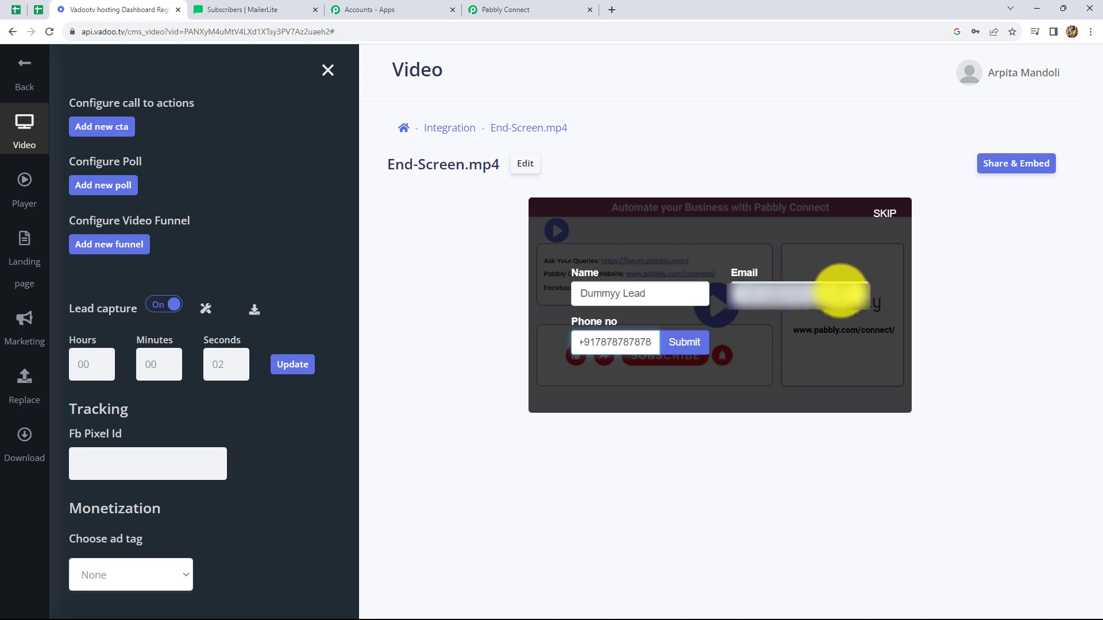
pyautogui.click(843, 292)
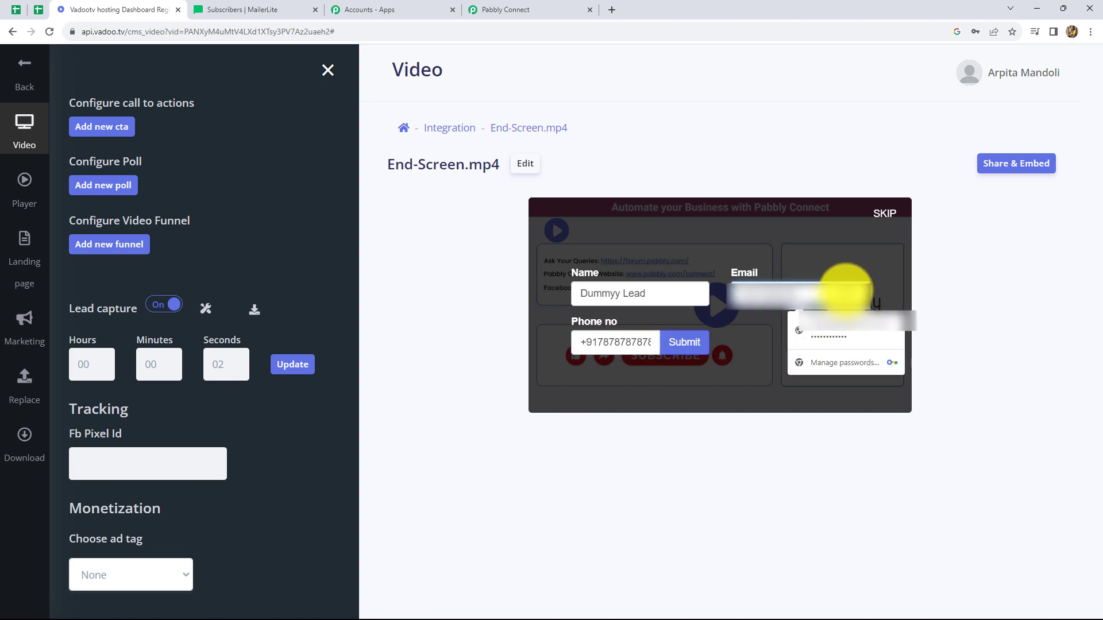
pyautogui.click(845, 325)
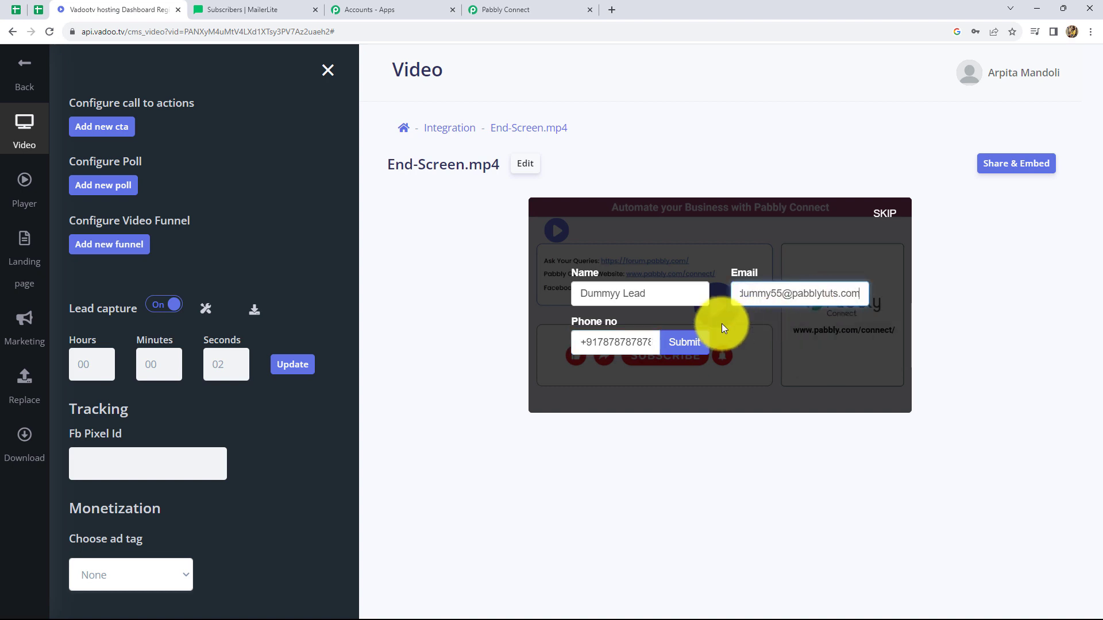
pyautogui.click(692, 343)
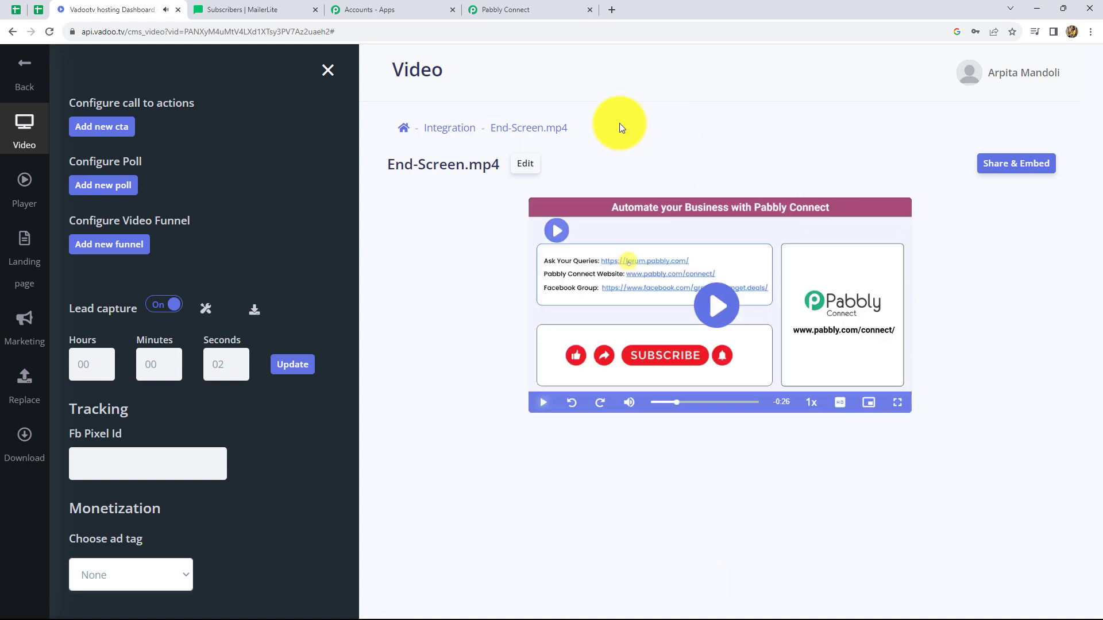
# Step: Switch to Pabbly Connect and review the captured lead data in the Vadootv trigger's webhook response
pyautogui.click(535, 10)
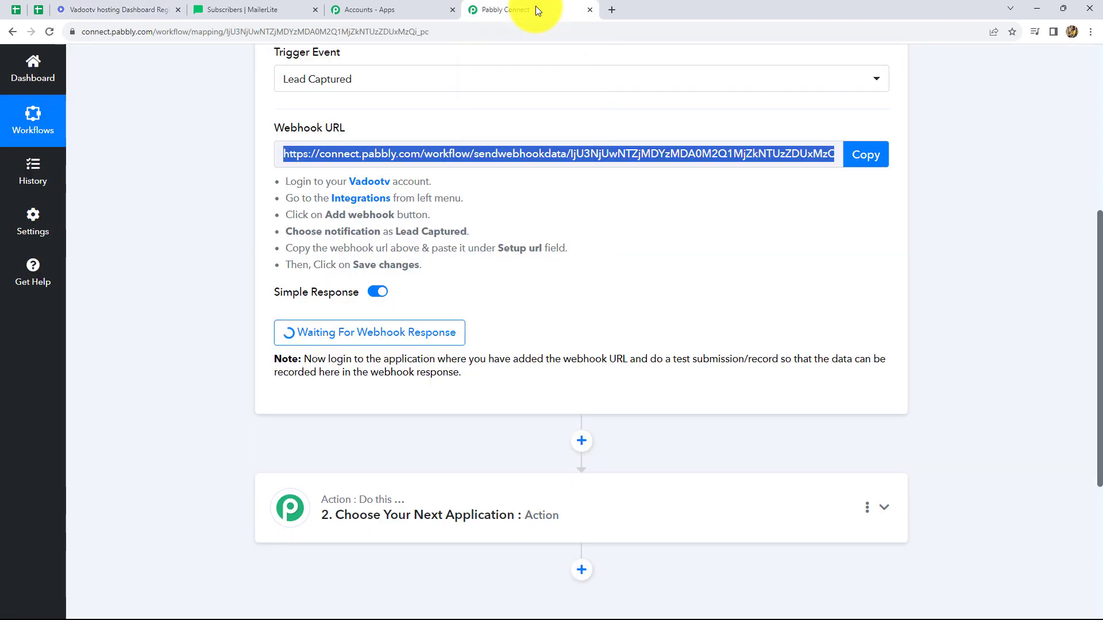
pyautogui.scroll(-3, 632, 368)
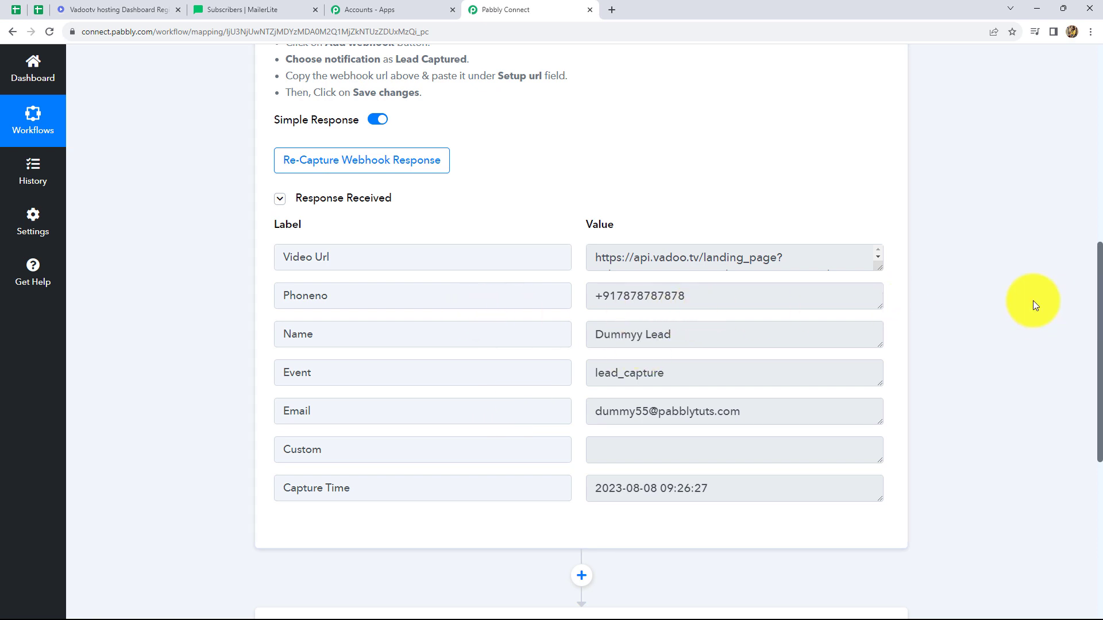
pyautogui.scroll(-4, 1033, 301)
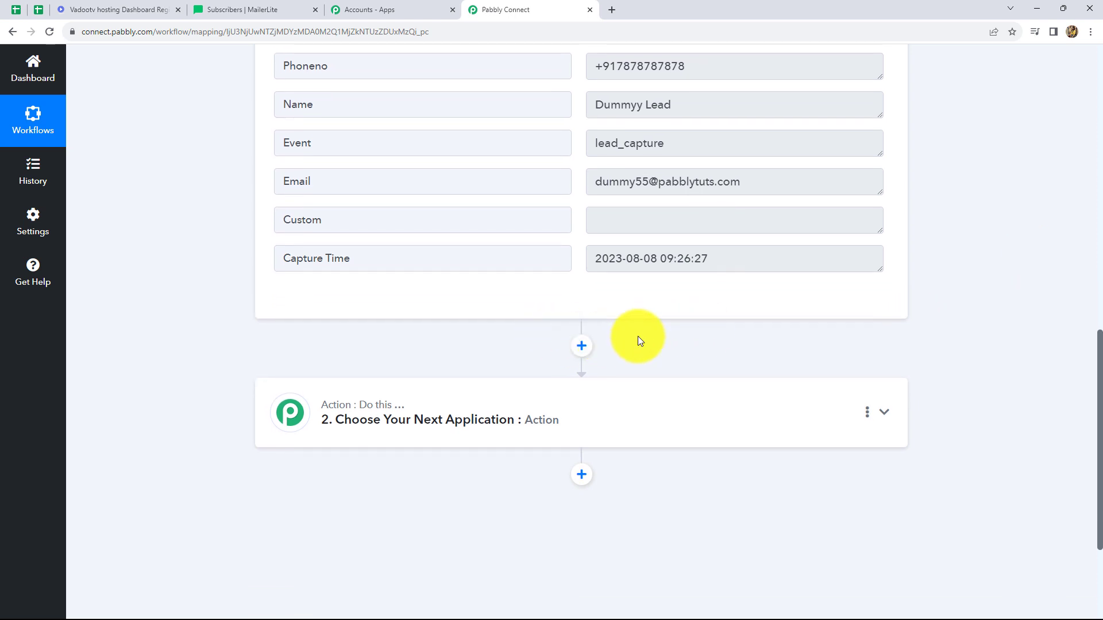
pyautogui.scroll(3, 714, 184)
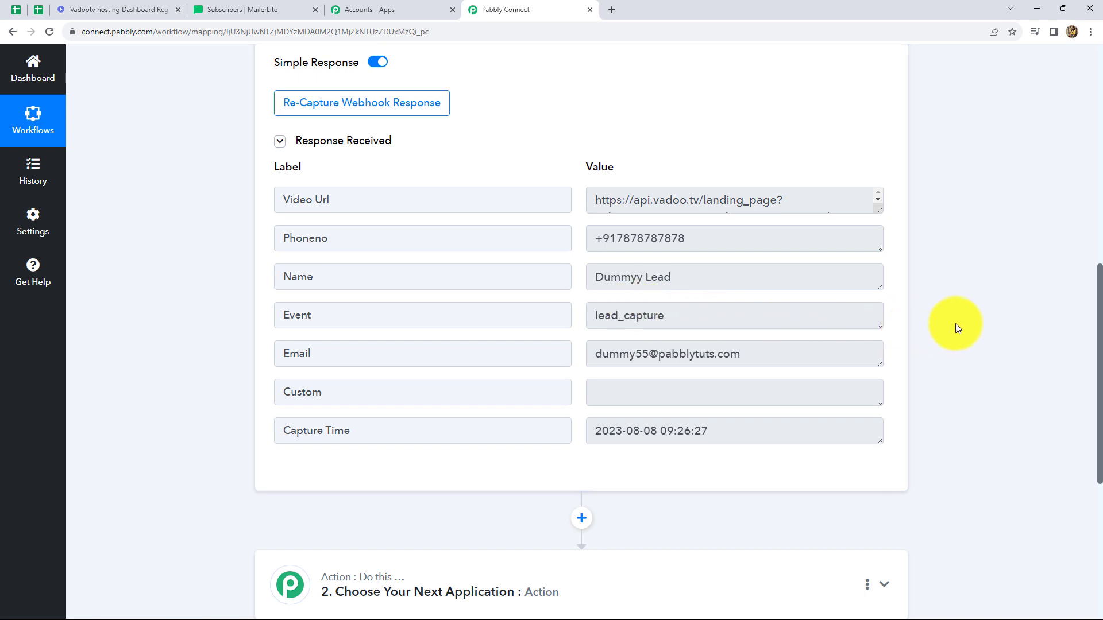
pyautogui.scroll(-3, 956, 326)
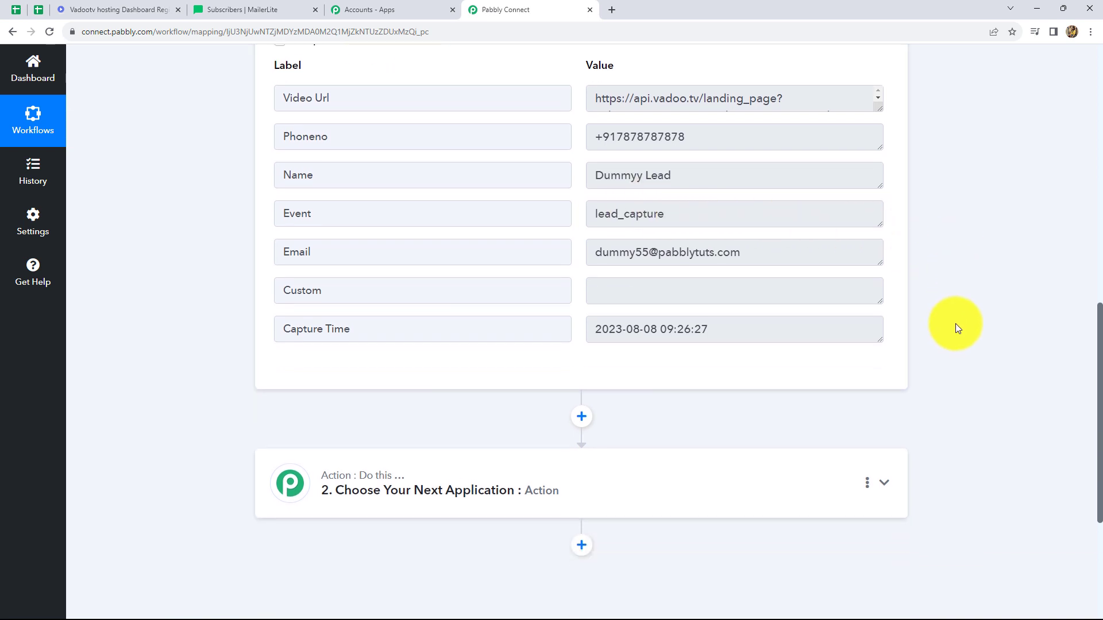
# Step: Set the workflow's action app to MailerLite Classic with the action event Add or Update Subscriber in the Group
pyautogui.click(394, 423)
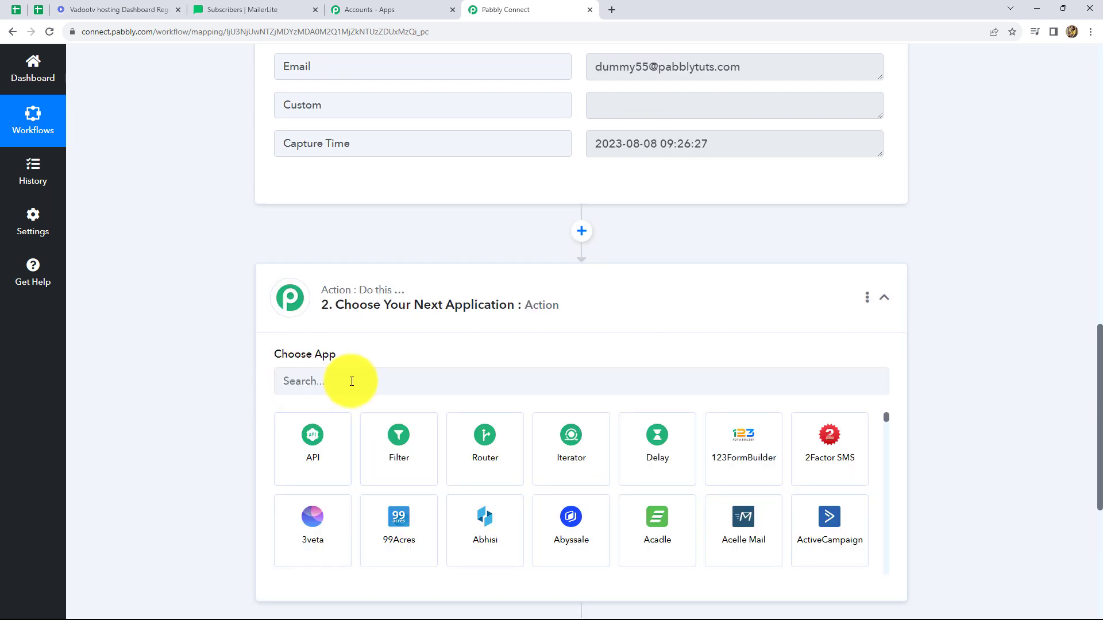
pyautogui.click(322, 384)
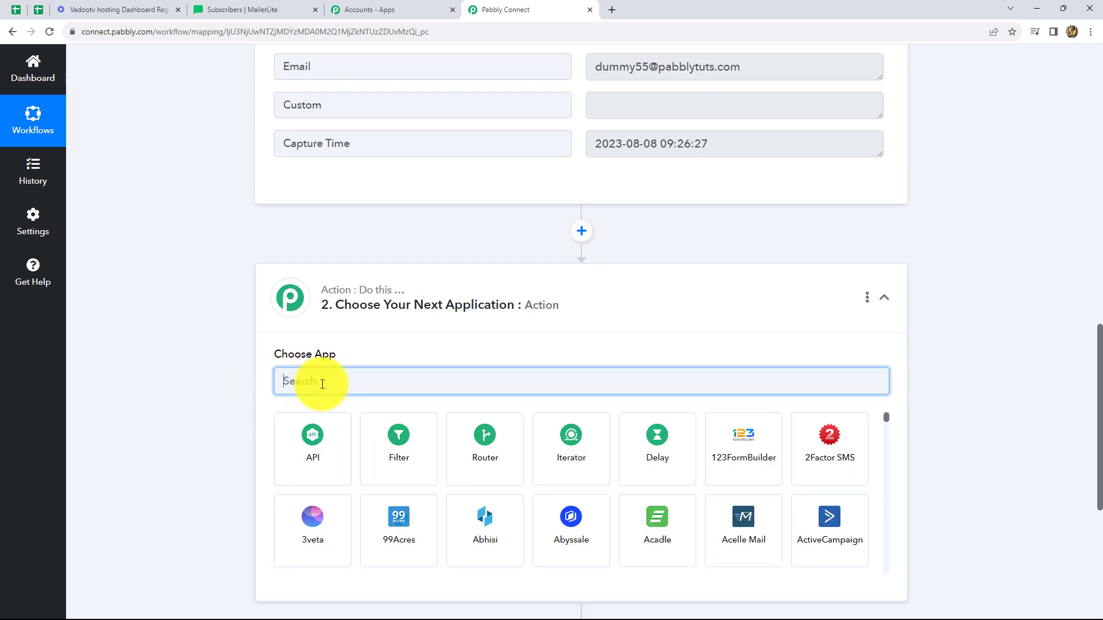
pyautogui.write('Mailer')
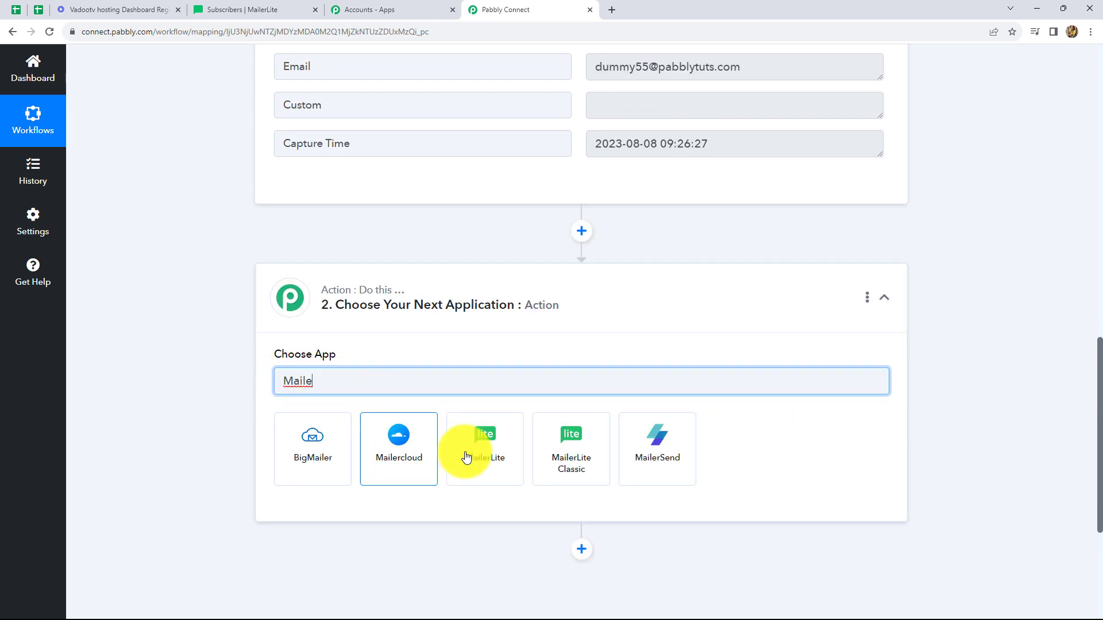
pyautogui.click(569, 451)
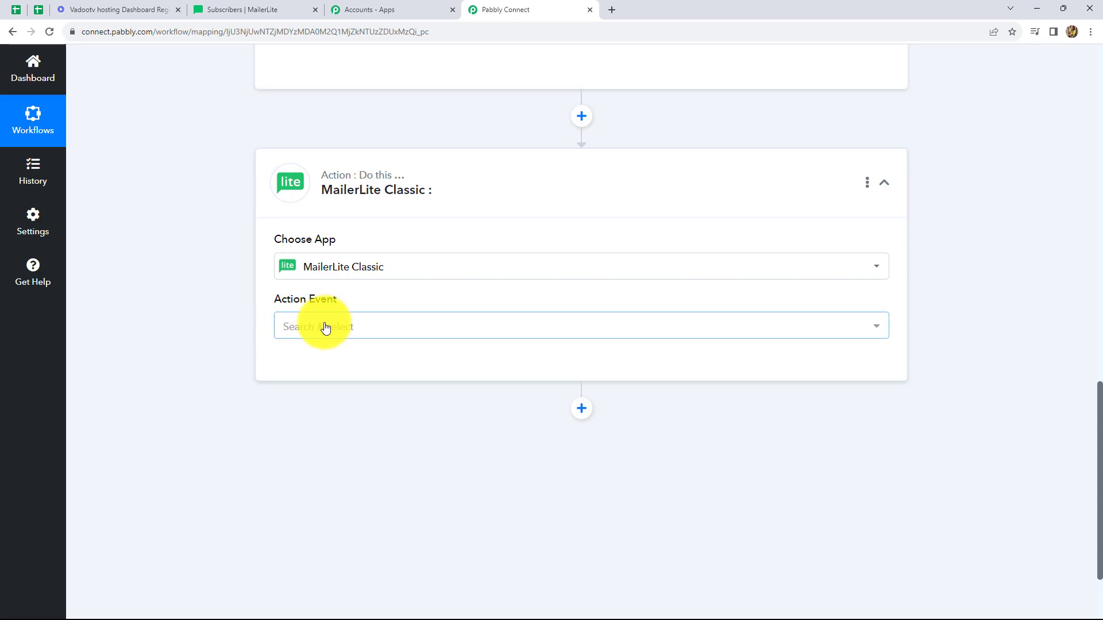
pyautogui.click(323, 327)
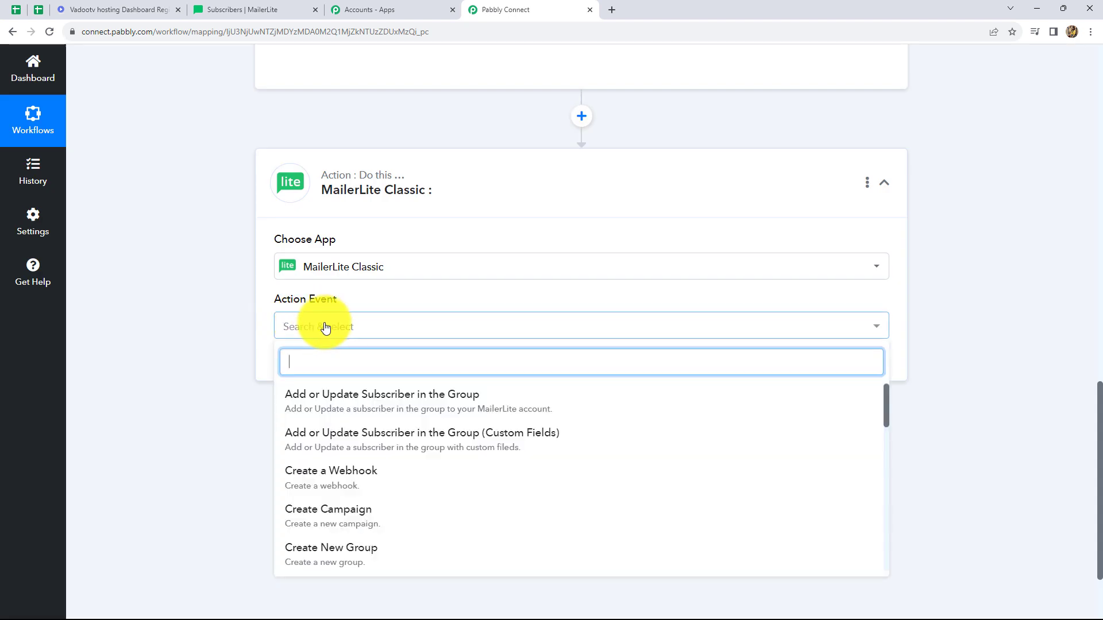
pyautogui.click(418, 401)
# Step: Start a new MailerLite Classic connection and copy the API key from the Developer API page of MailerLite's integrations
pyautogui.click(301, 365)
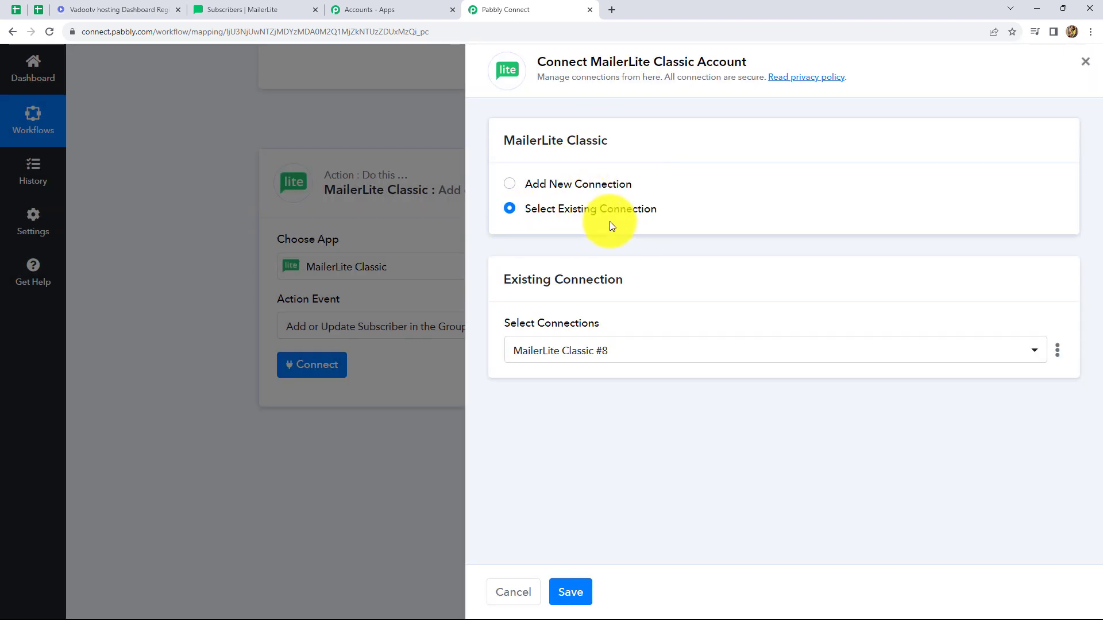
pyautogui.click(509, 183)
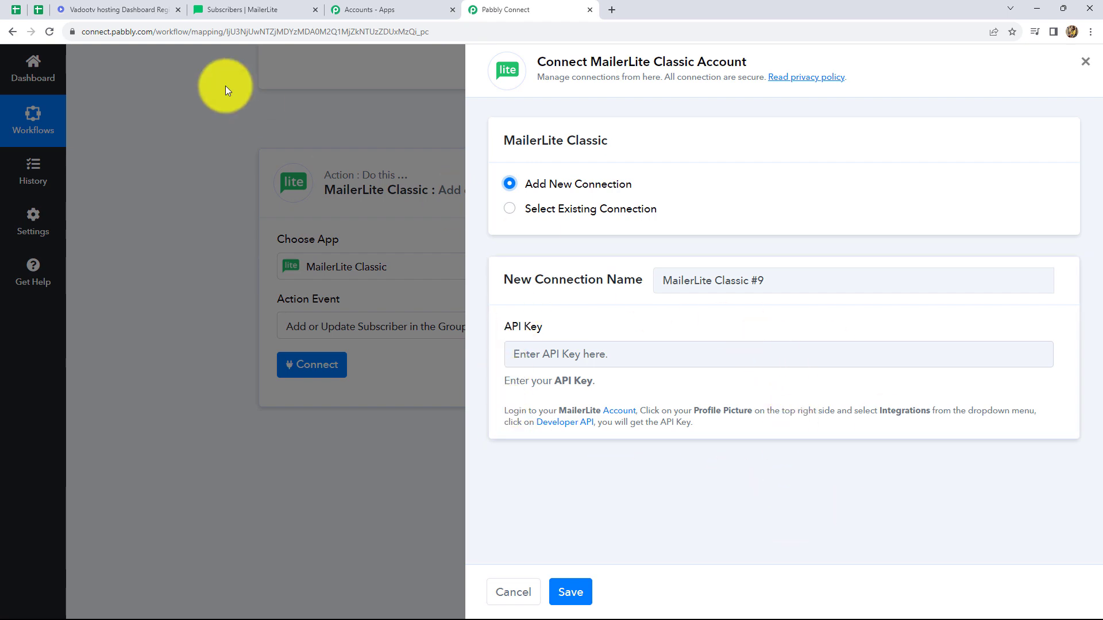
pyautogui.click(215, 9)
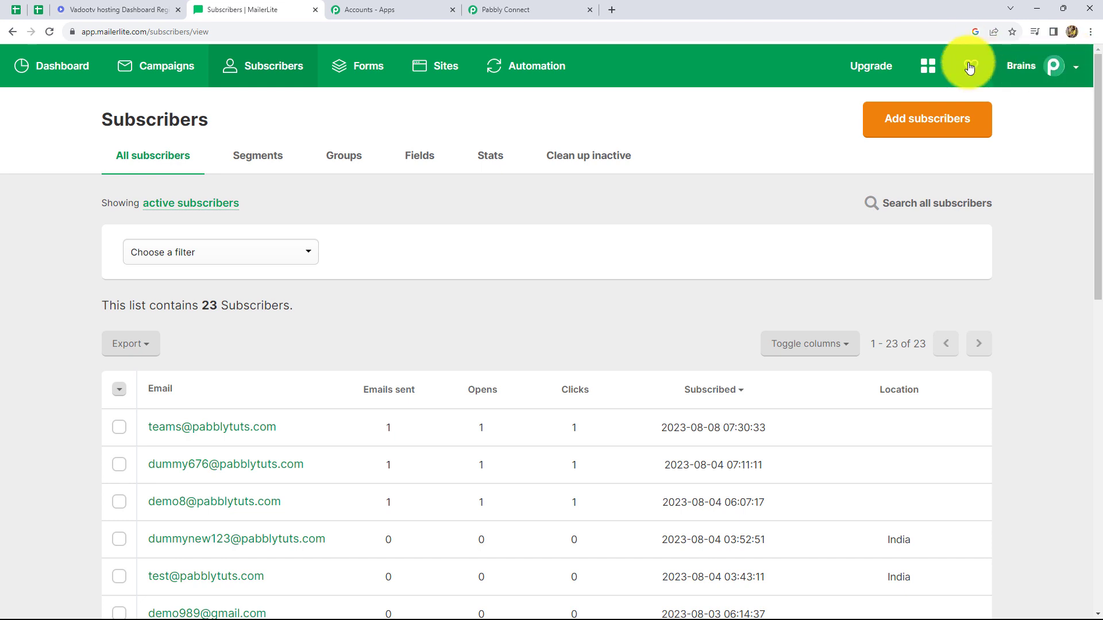
pyautogui.click(1075, 70)
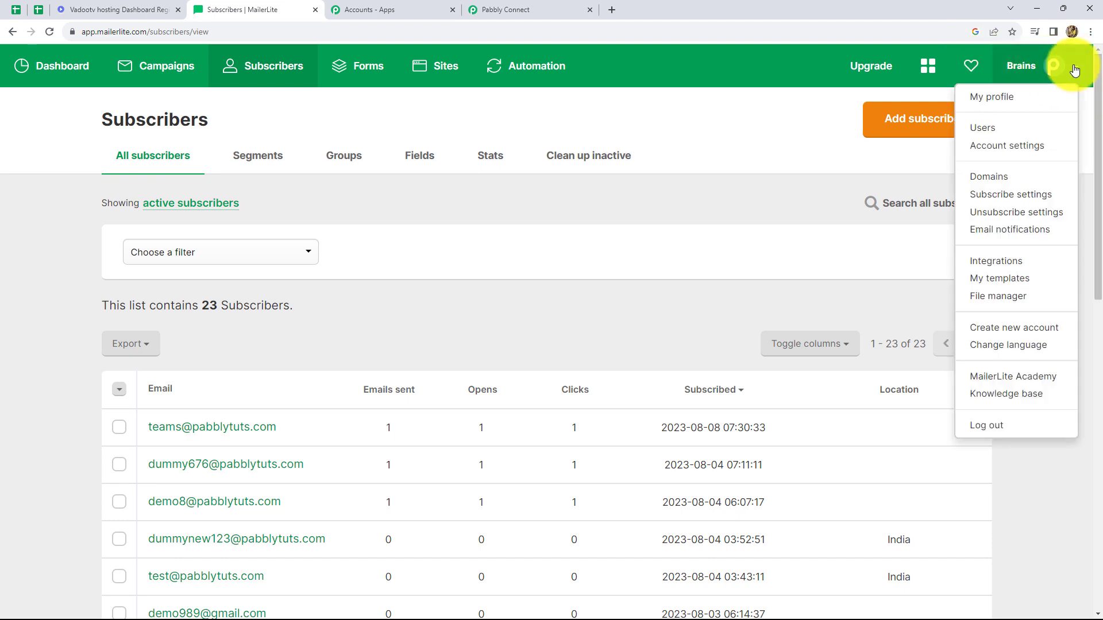
pyautogui.click(1008, 262)
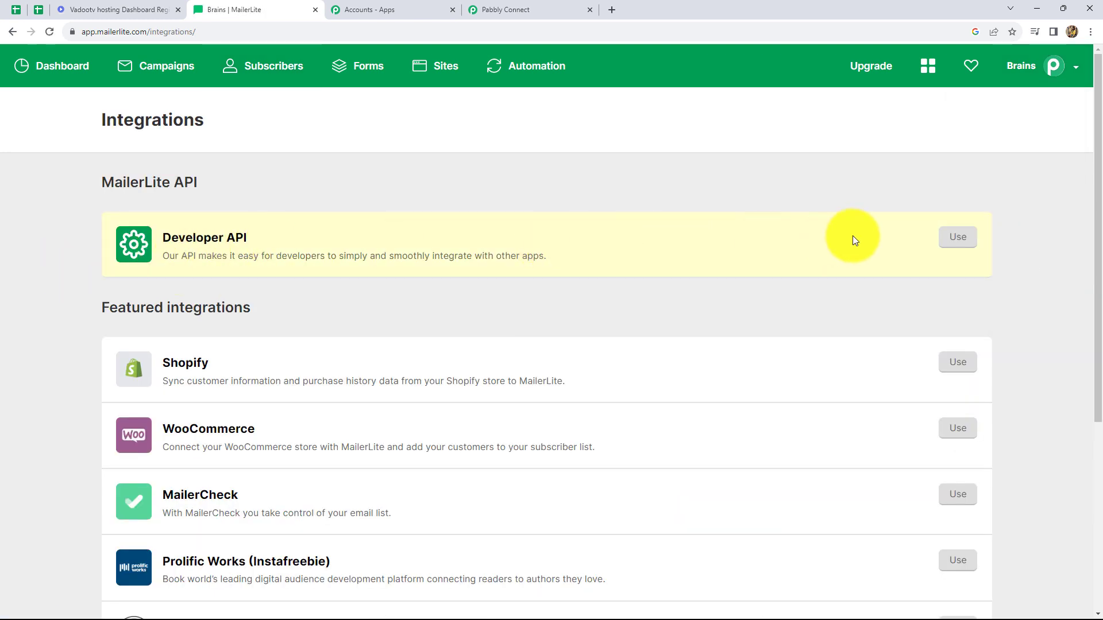
pyautogui.click(957, 240)
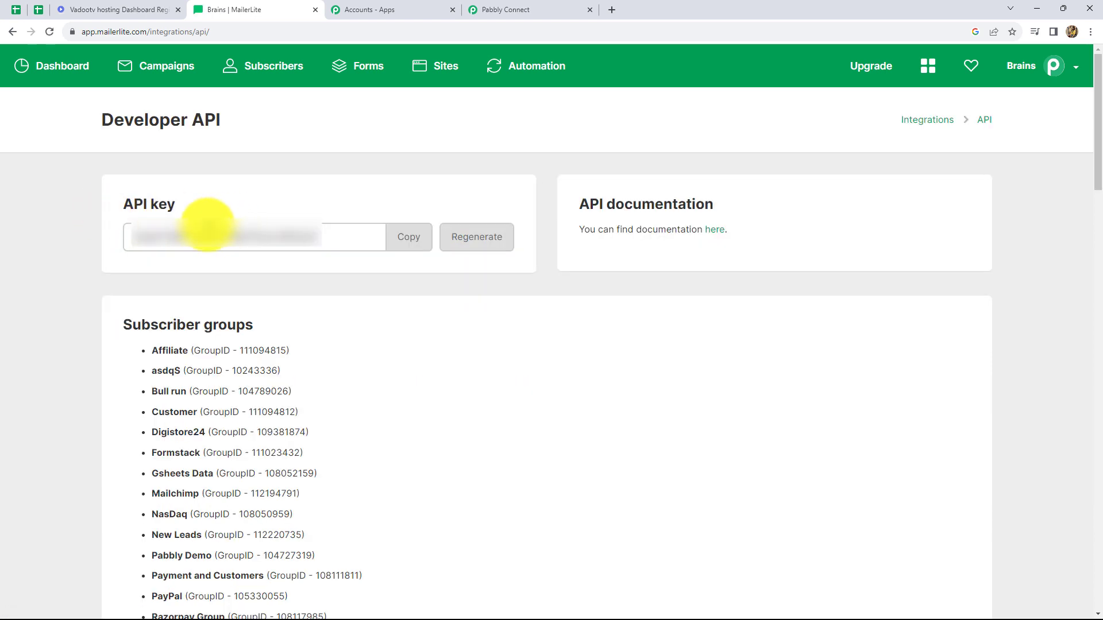
pyautogui.click(409, 244)
# Step: Paste the copied API key into the new MailerLite Classic connection in Pabbly Connect and save it
pyautogui.click(485, 2)
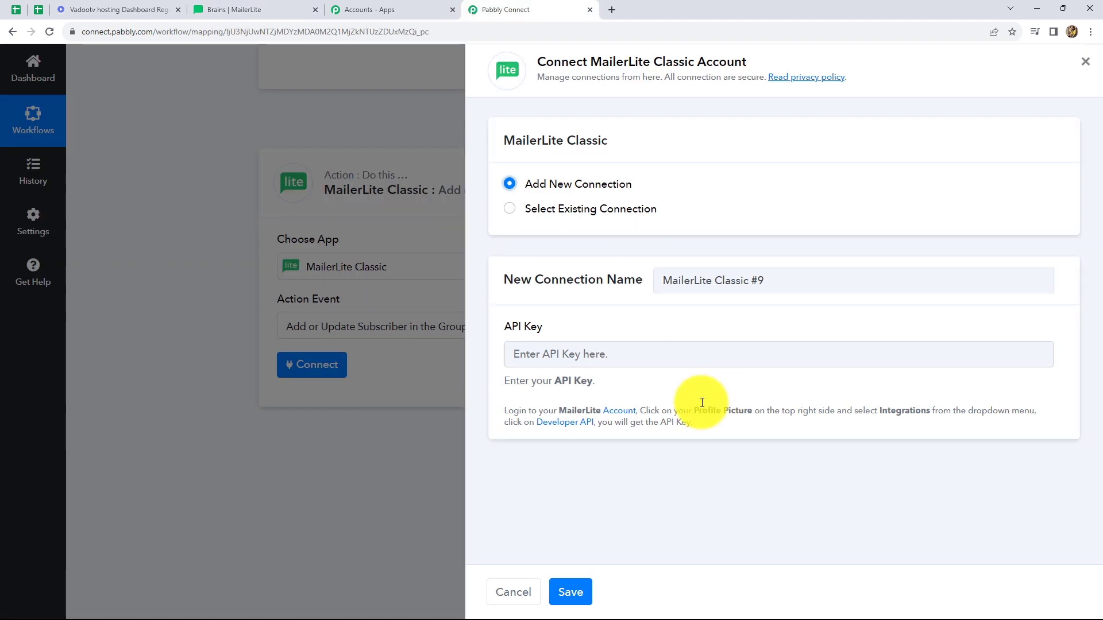
pyautogui.click(669, 357)
pyautogui.hotkey('ctrl', 'v')
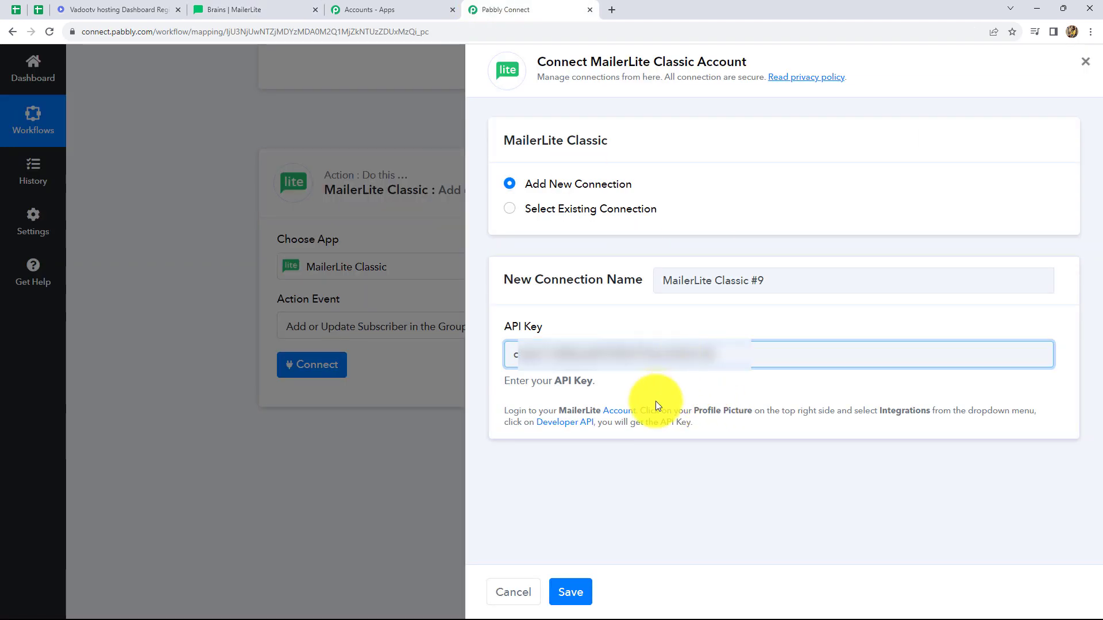
pyautogui.click(572, 592)
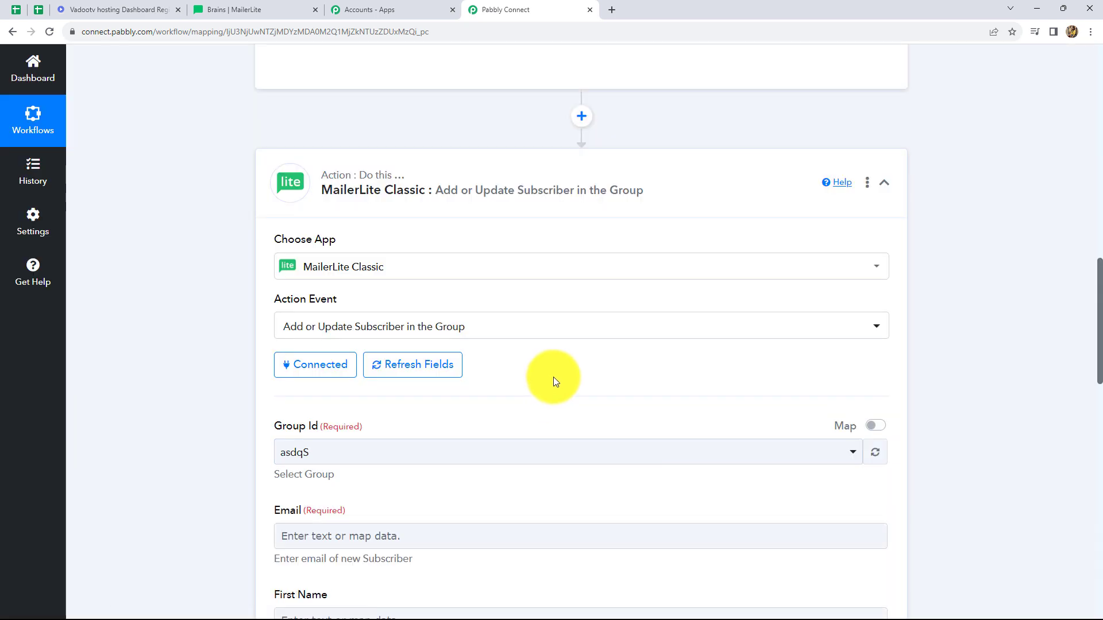
# Step: Switch to MailerLite and open the list of subscriber groups to check which group the leads should join
pyautogui.scroll(-5, 553, 377)
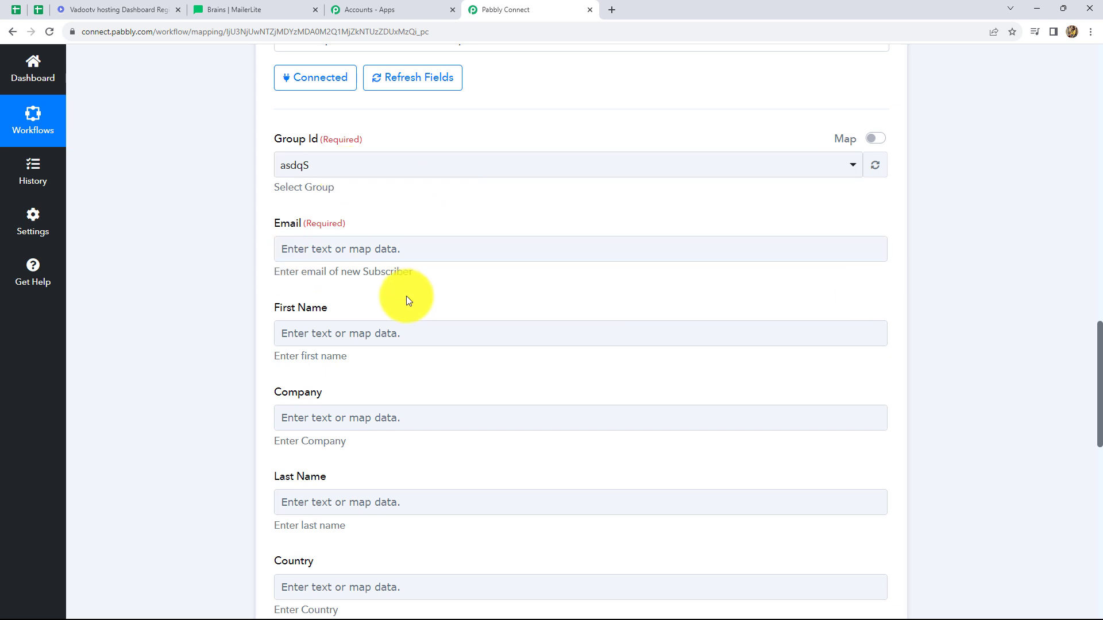
pyautogui.click(278, 8)
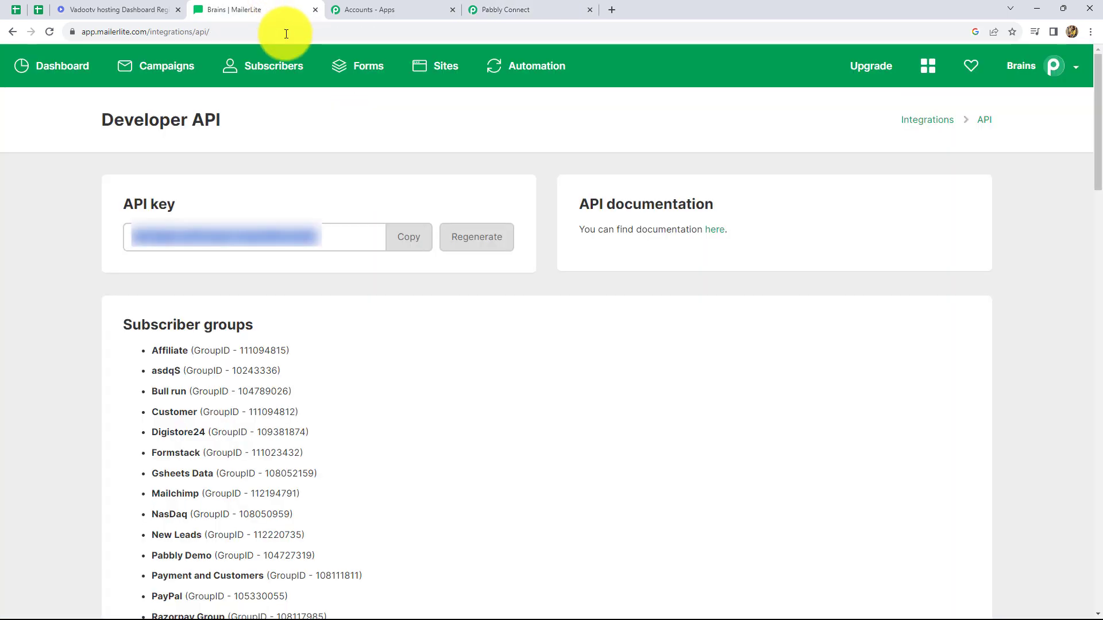
pyautogui.click(263, 67)
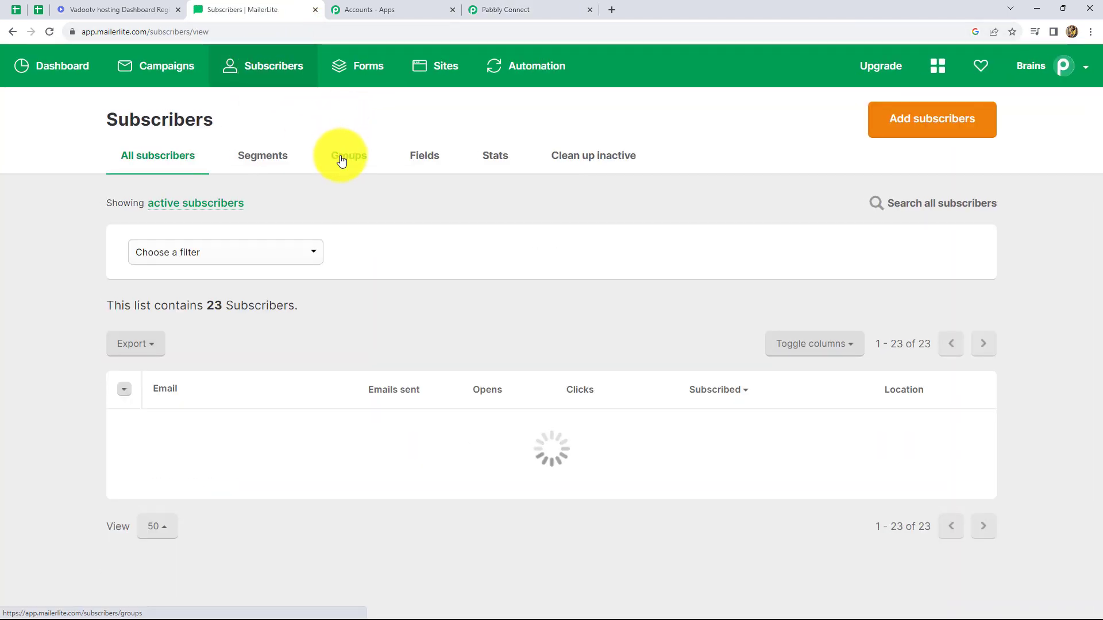
pyautogui.click(341, 160)
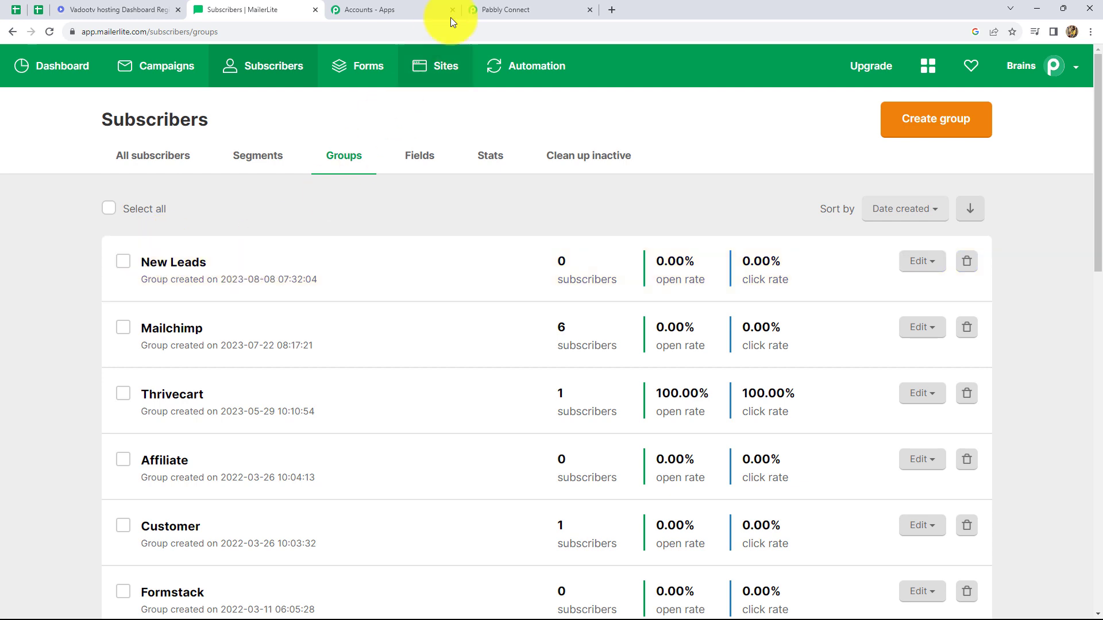
# Step: Switch back to Pabbly Connect and set the action's Group Id to New Leads
pyautogui.click(485, 9)
pyautogui.click(372, 168)
pyautogui.scroll(-6, 423, 388)
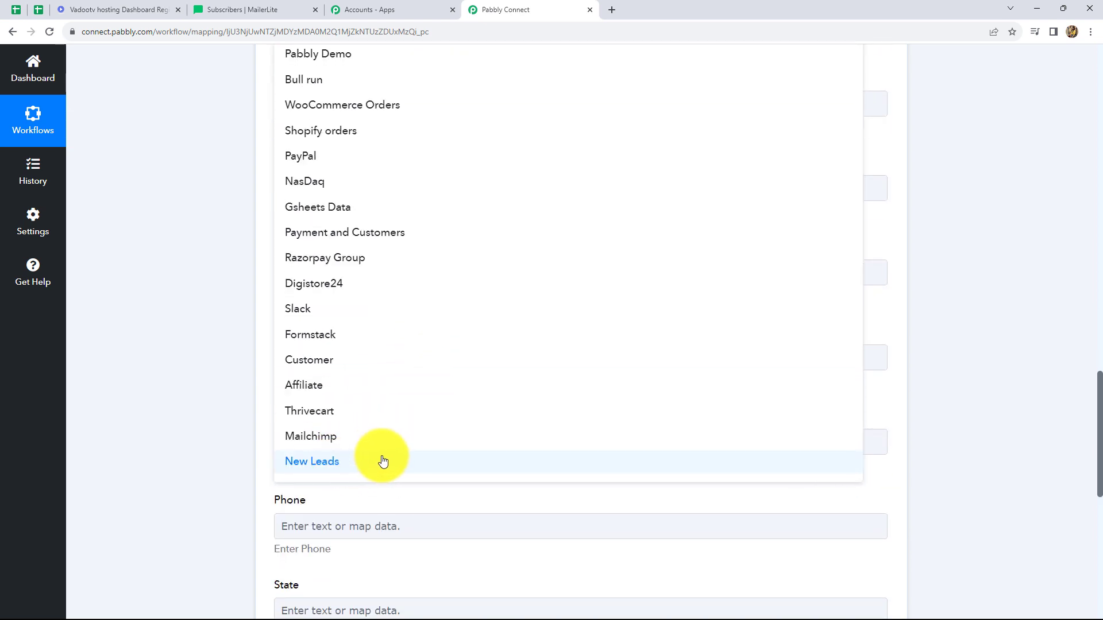
pyautogui.click(377, 458)
# Step: Map the subscriber's Email field to the Email value from the Vadootv: Lead Captured step
pyautogui.scroll(-5, 884, 197)
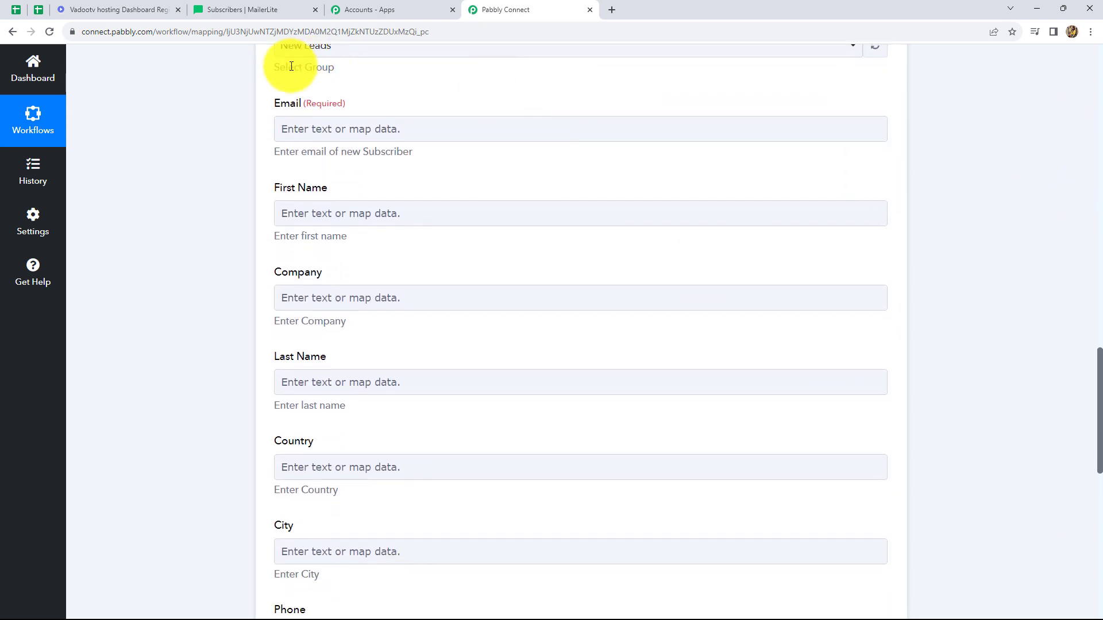
pyautogui.click(347, 127)
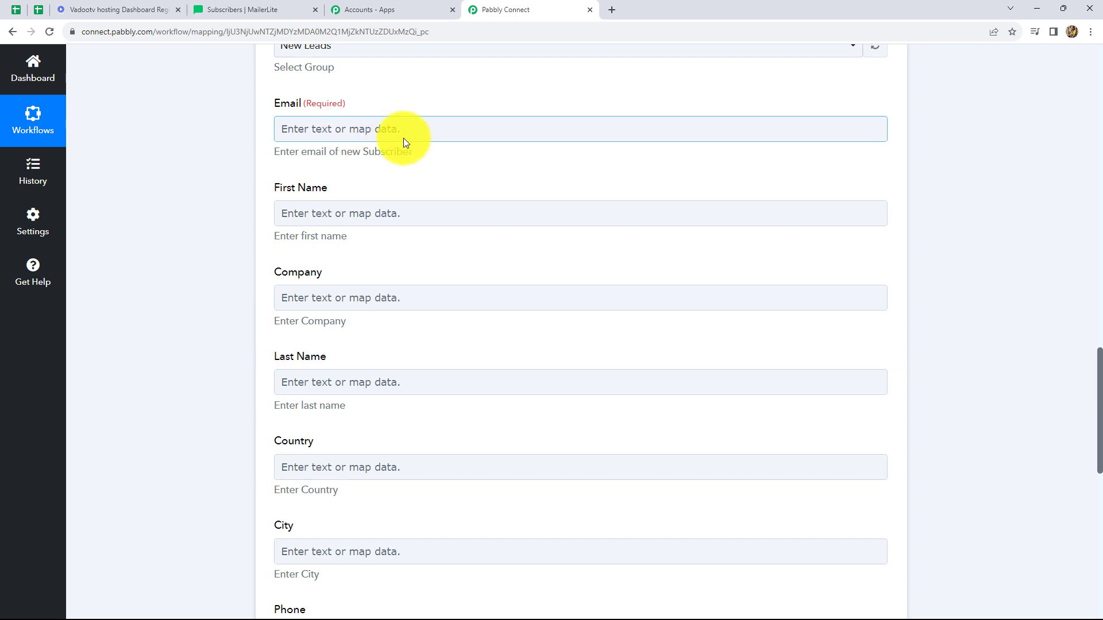
pyautogui.click(362, 132)
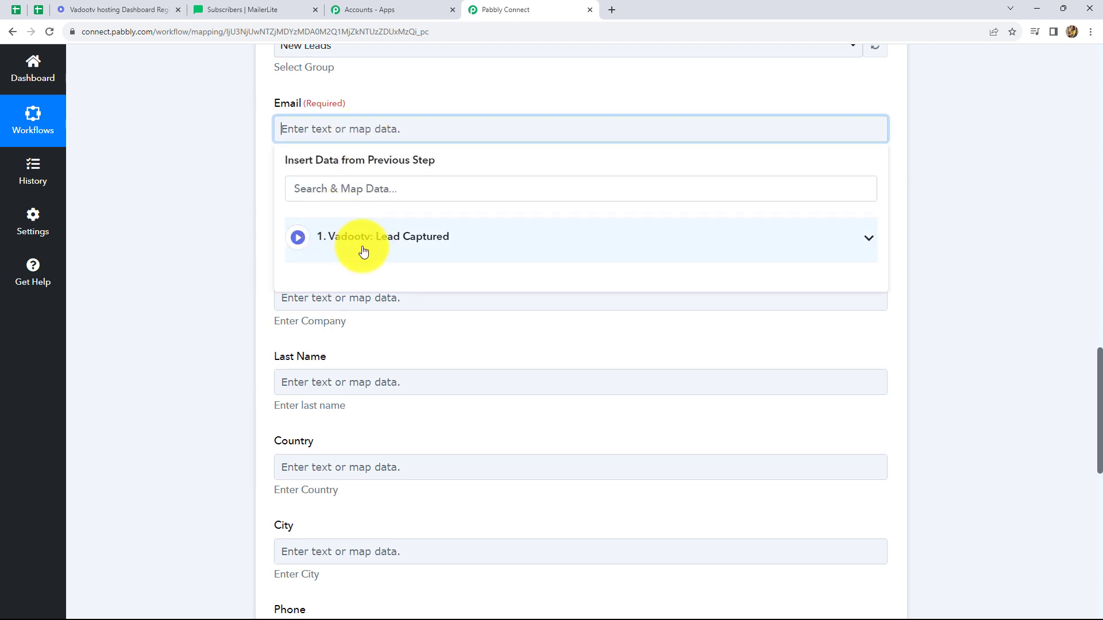
pyautogui.click(405, 240)
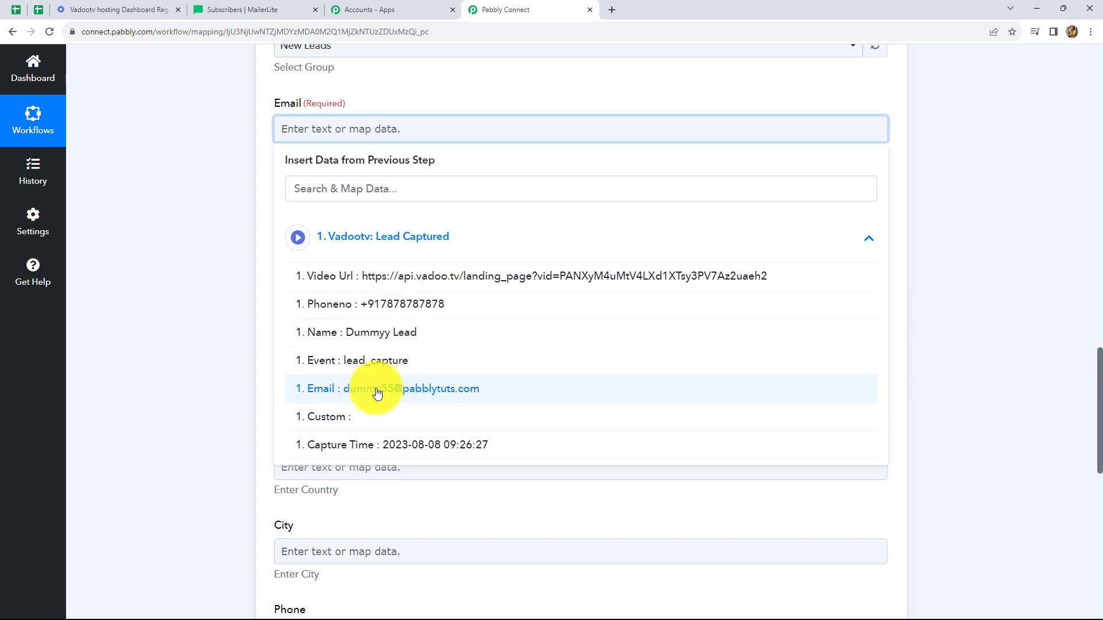
pyautogui.click(430, 390)
pyautogui.click(1007, 285)
# Step: Map the First Name field to the Name value from the Vadootv: Lead Captured step
pyautogui.scroll(-1, 320, 184)
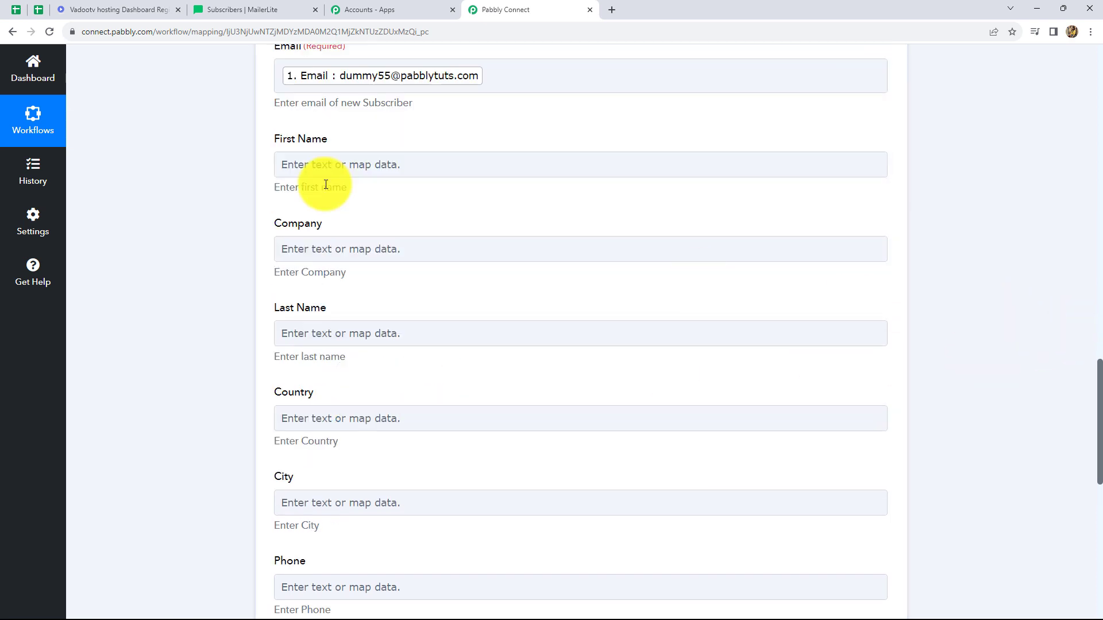
pyautogui.click(351, 167)
pyautogui.click(350, 165)
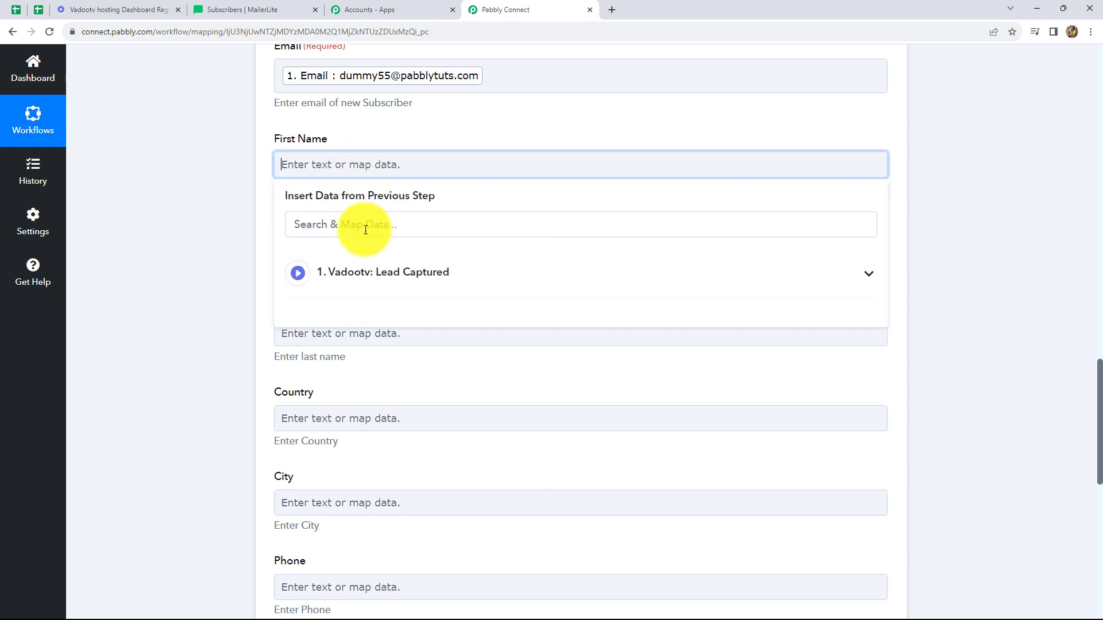
pyautogui.click(365, 271)
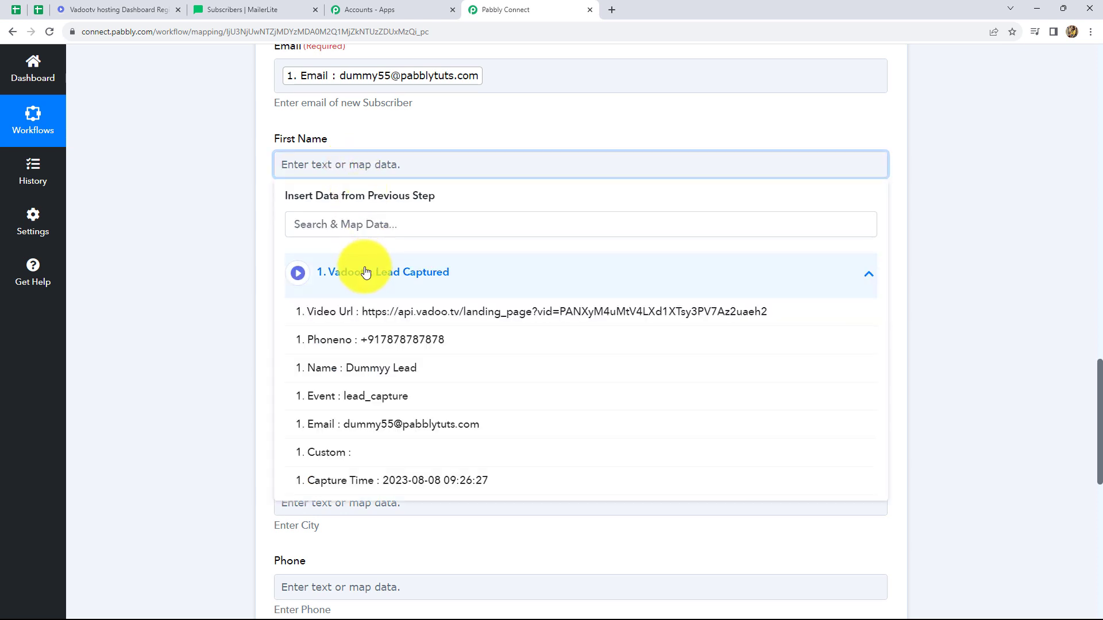
pyautogui.click(422, 366)
pyautogui.click(1006, 258)
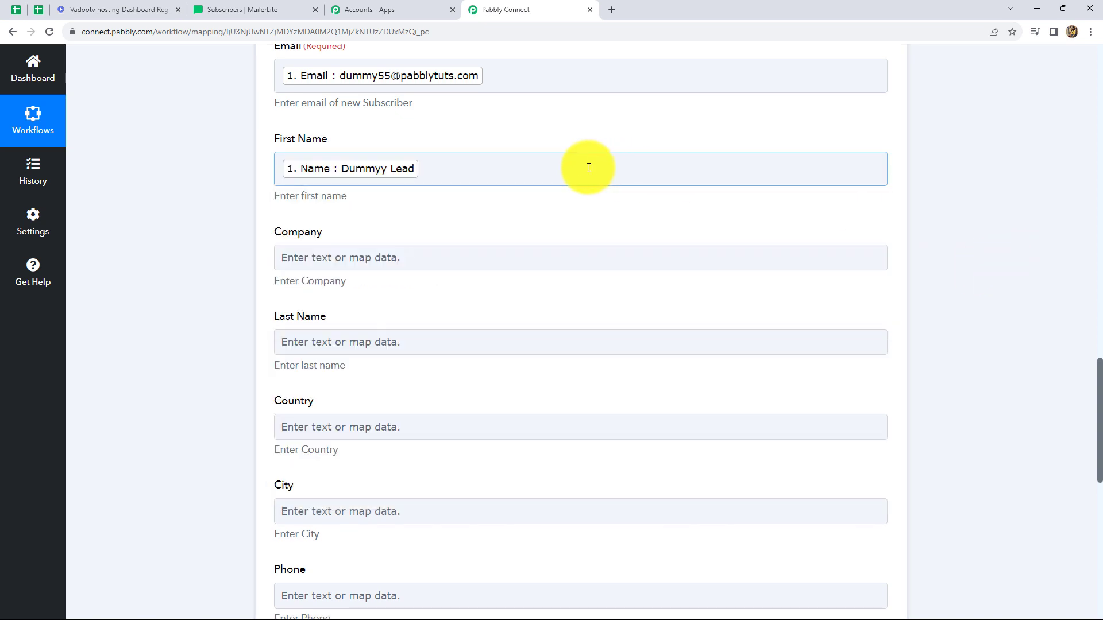
# Step: Map the Phone field to the Phoneno value from the Vadootv: Lead Captured step
pyautogui.scroll(-6, 410, 251)
pyautogui.click(399, 254)
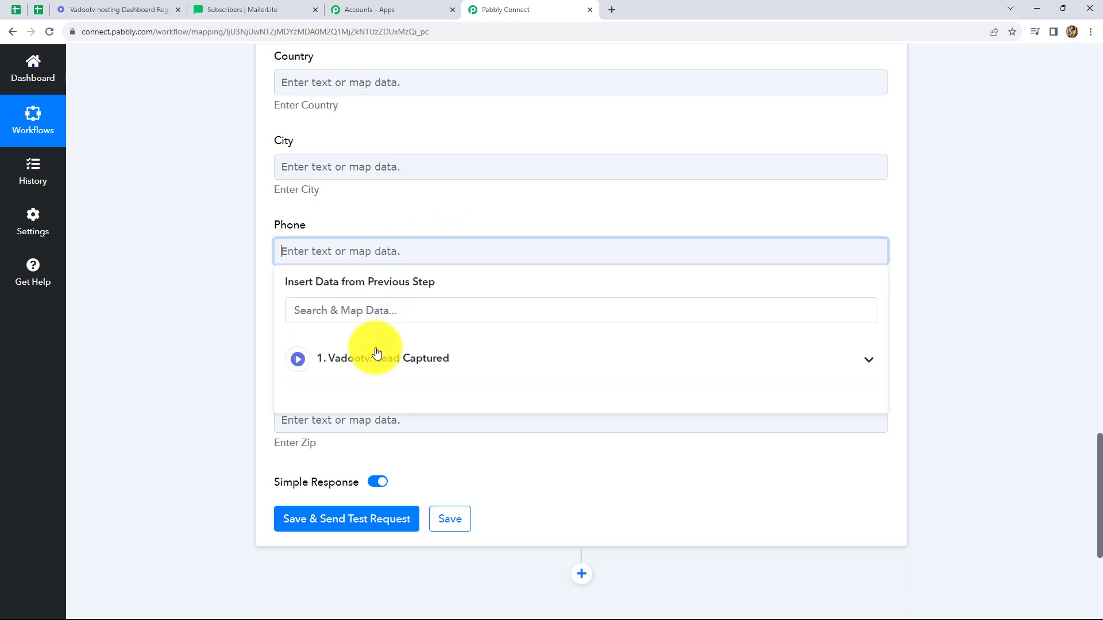
pyautogui.click(370, 358)
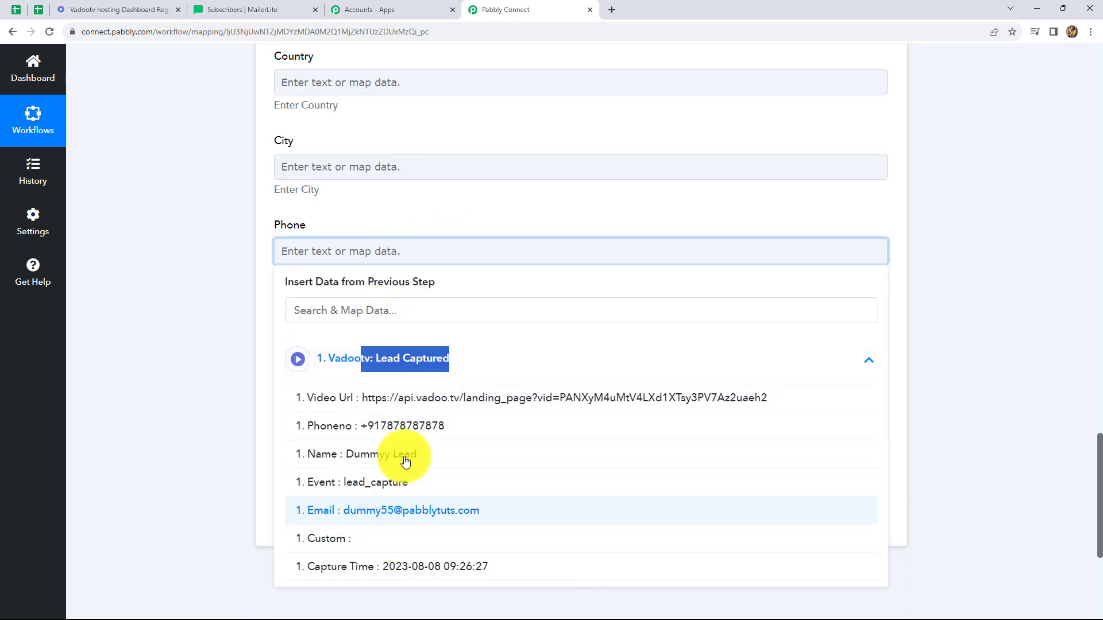
pyautogui.click(402, 426)
pyautogui.click(1061, 263)
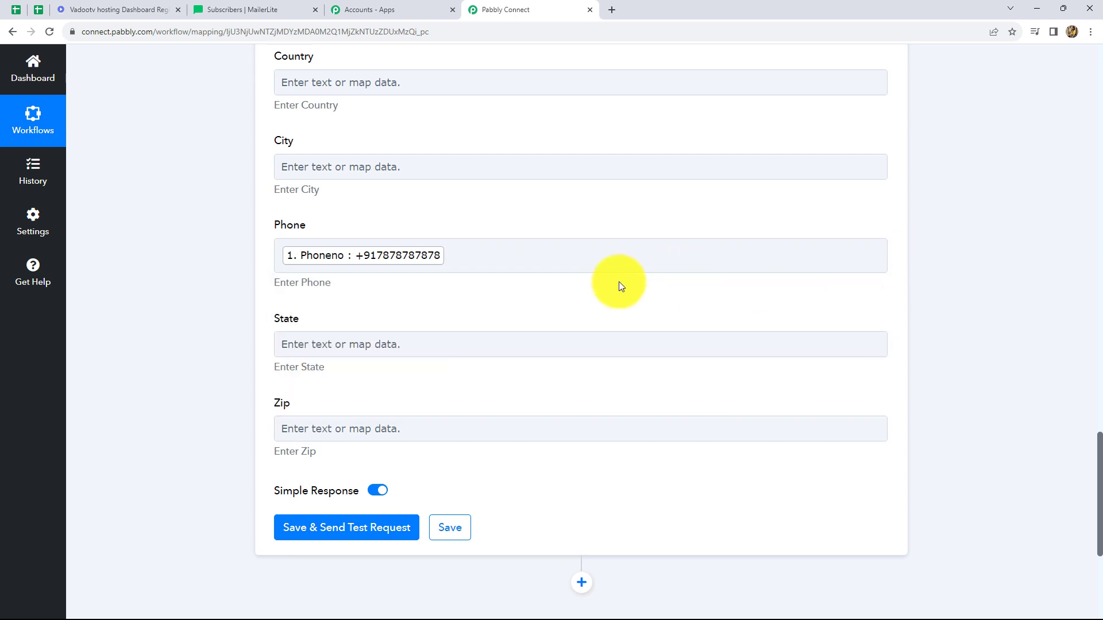
# Step: Save the MailerLite Classic action with a test request and examine the subscriber Id in the received response
pyautogui.scroll(-3, 617, 281)
pyautogui.click(384, 361)
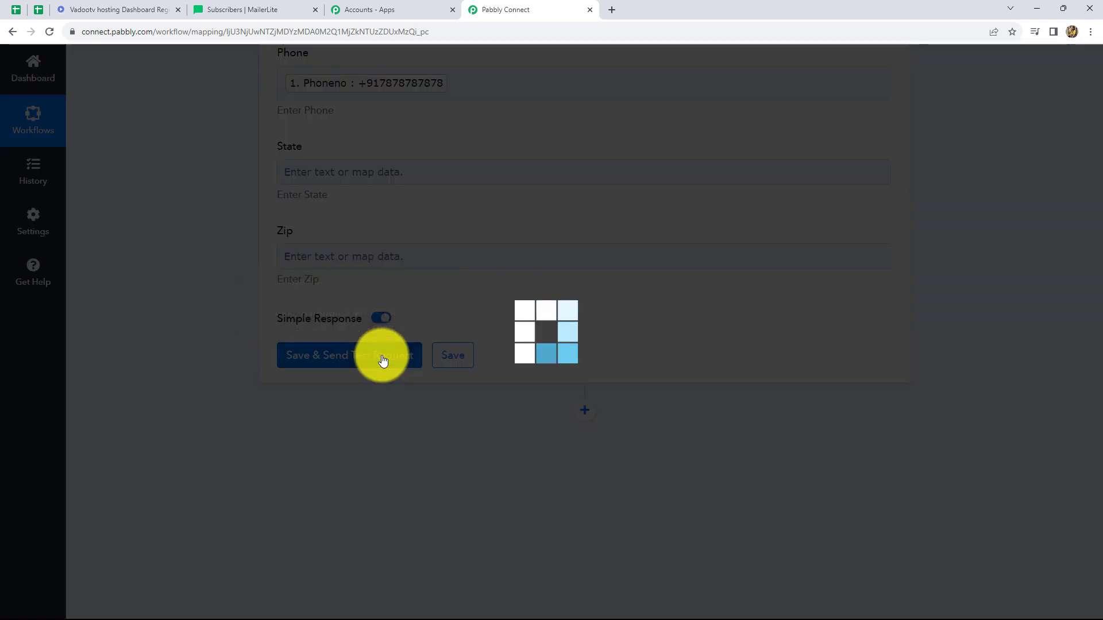
pyautogui.scroll(-2, 525, 337)
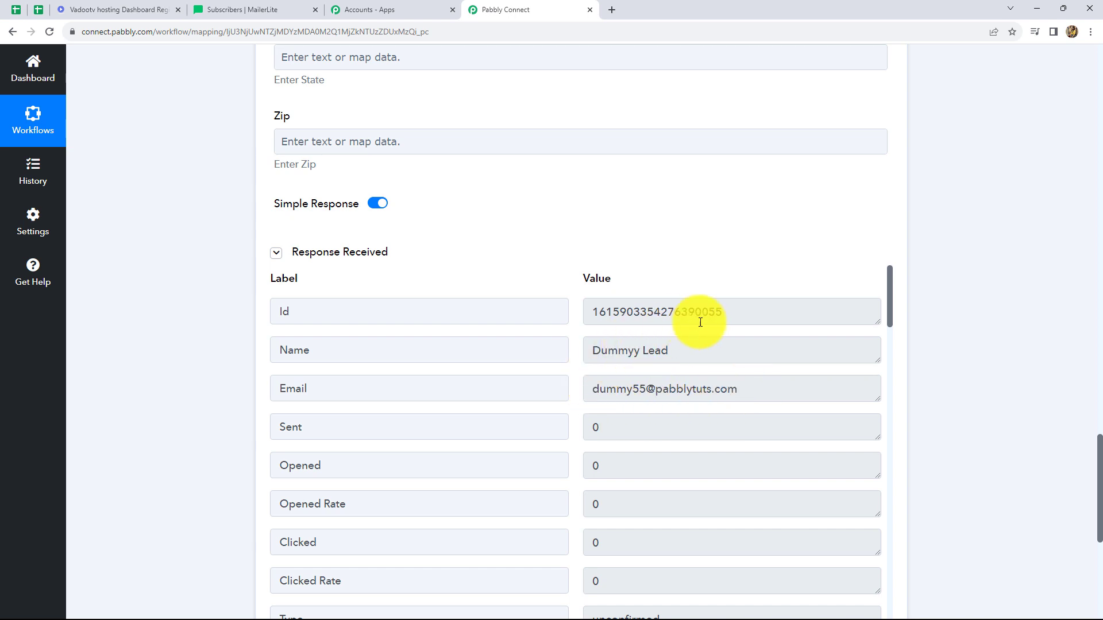
pyautogui.moveTo(723, 313); pyautogui.dragTo(595, 308)
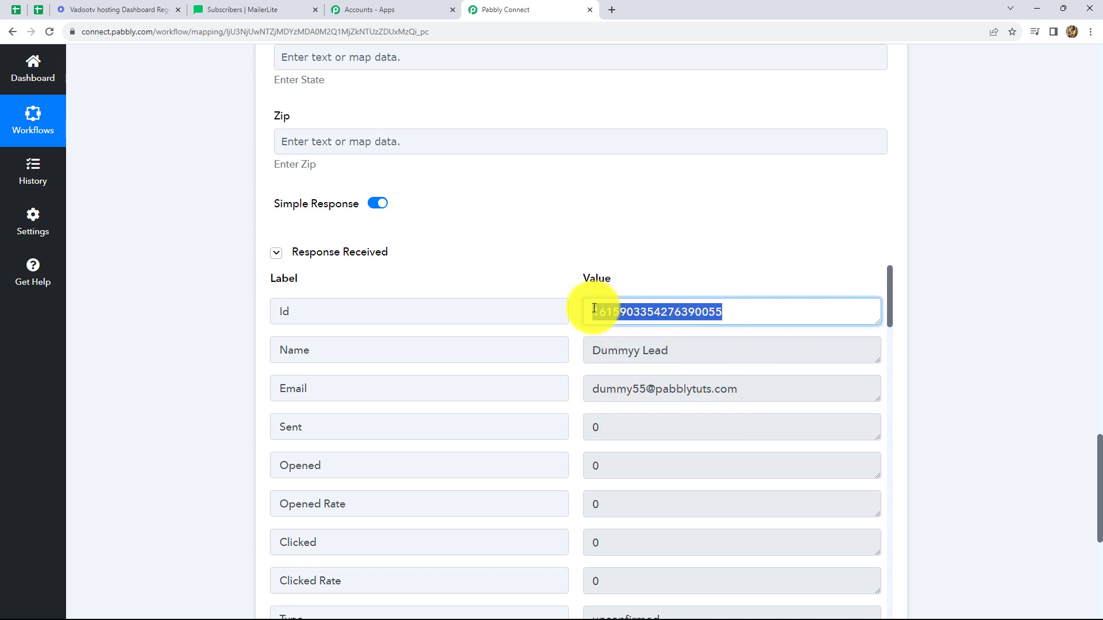
pyautogui.click(963, 324)
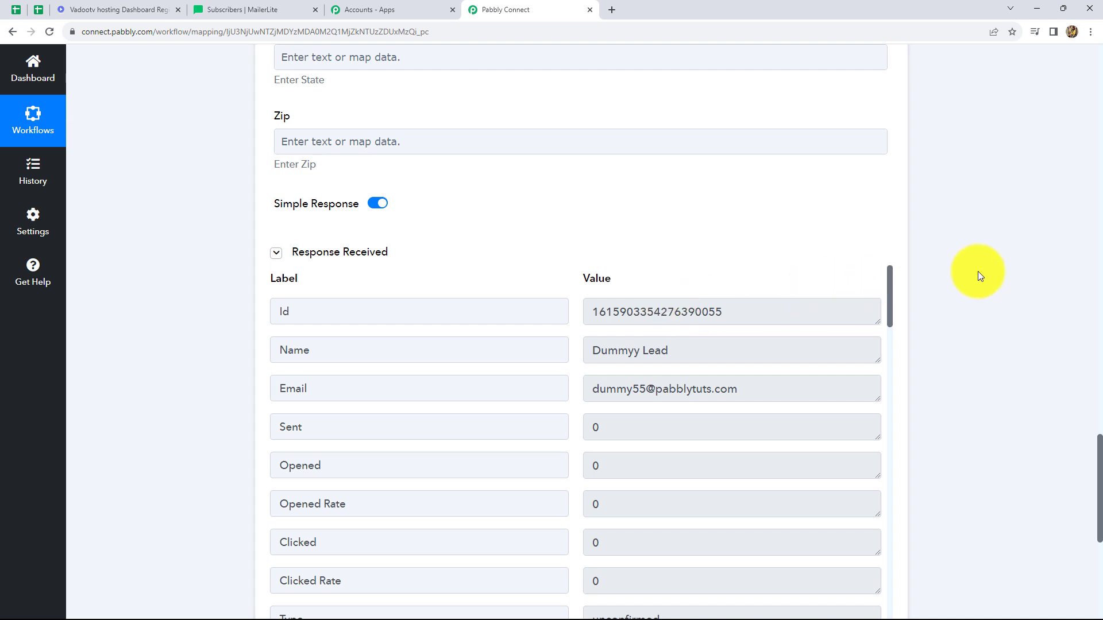
pyautogui.scroll(5, 970, 272)
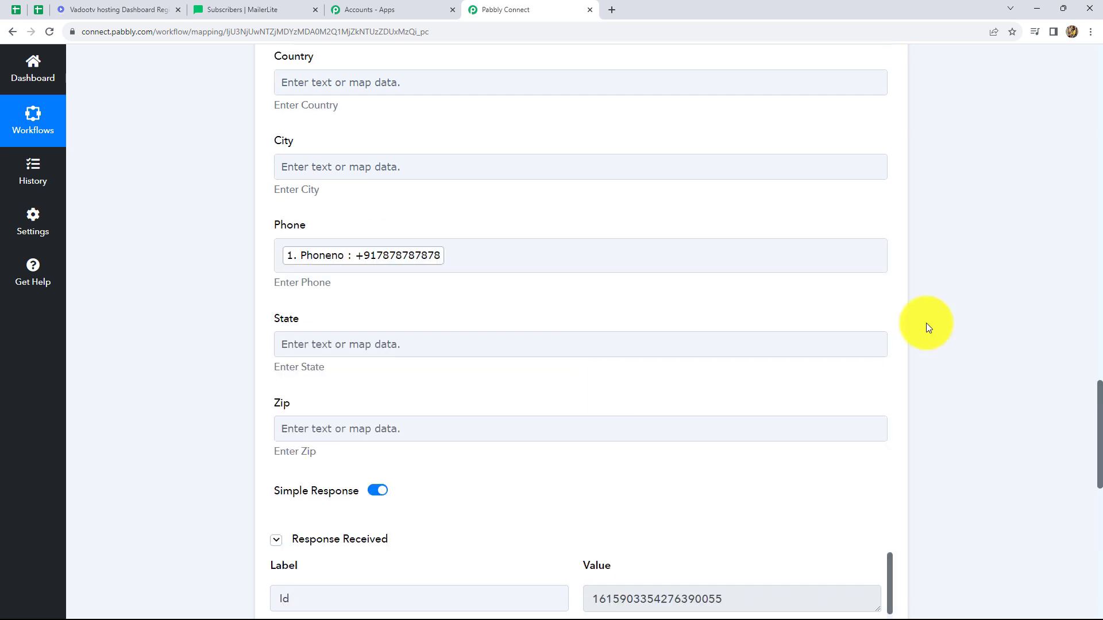
pyautogui.scroll(-2, 926, 323)
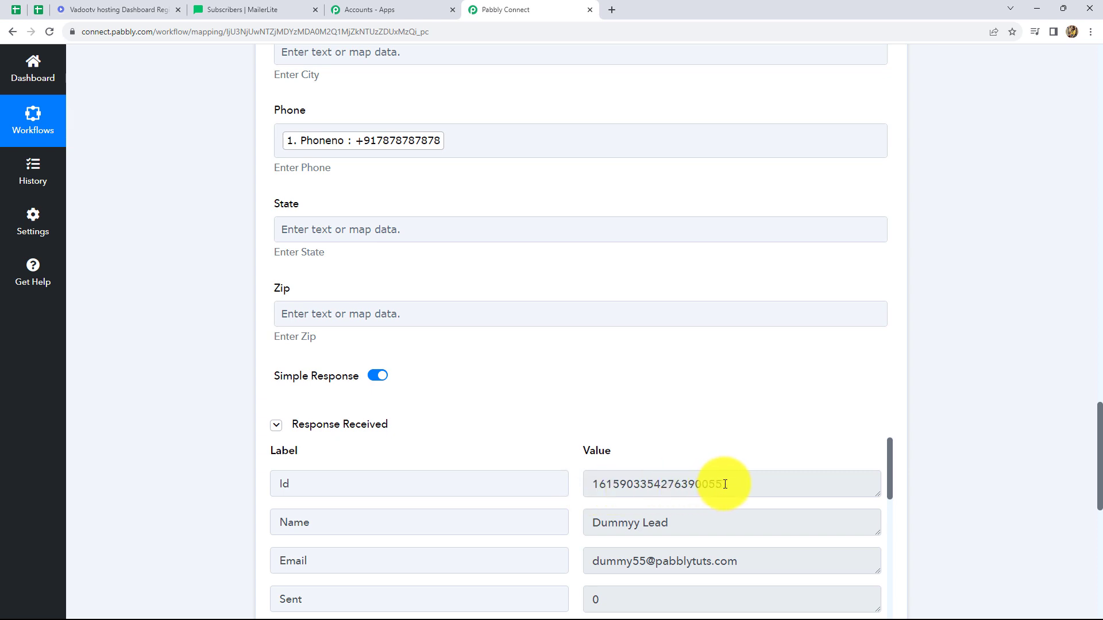
# Step: Switch to the subscription confirmation message in Gmail and confirm the test lead's email address
pyautogui.scroll(-3, 725, 484)
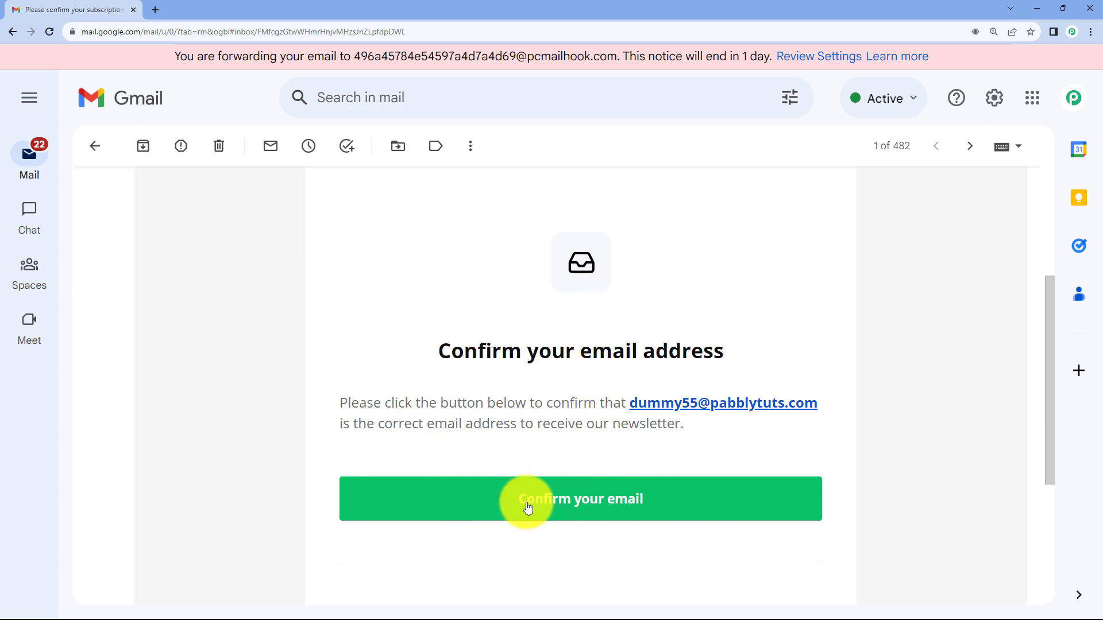
pyautogui.click(584, 497)
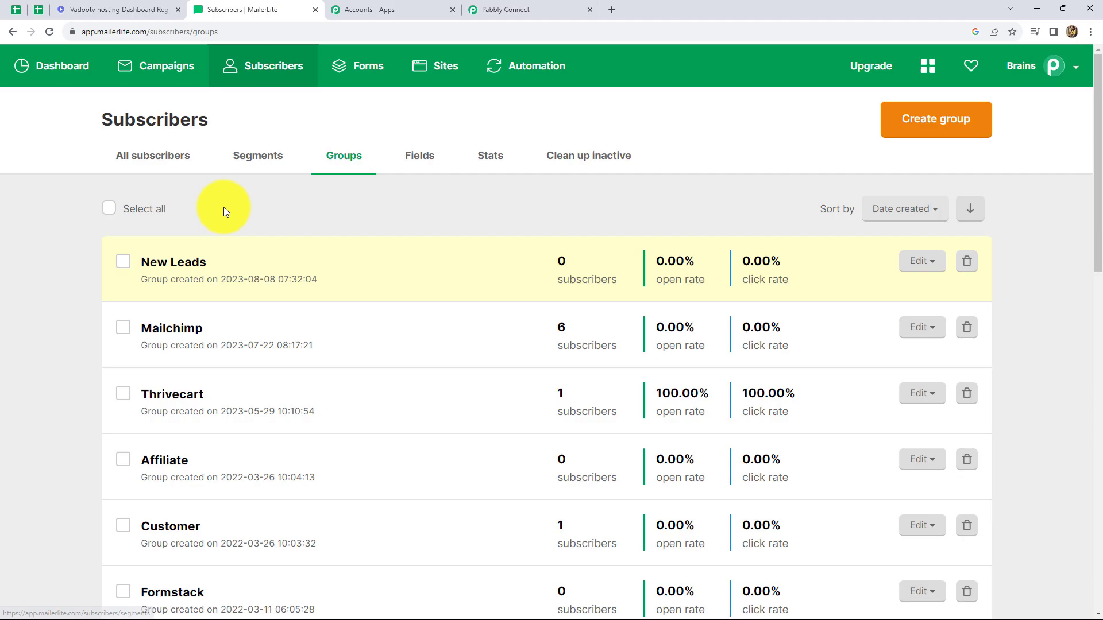
# Step: Switch to MailerLite and check for the test lead in the subscriber list and in the New Leads group
pyautogui.click(232, 63)
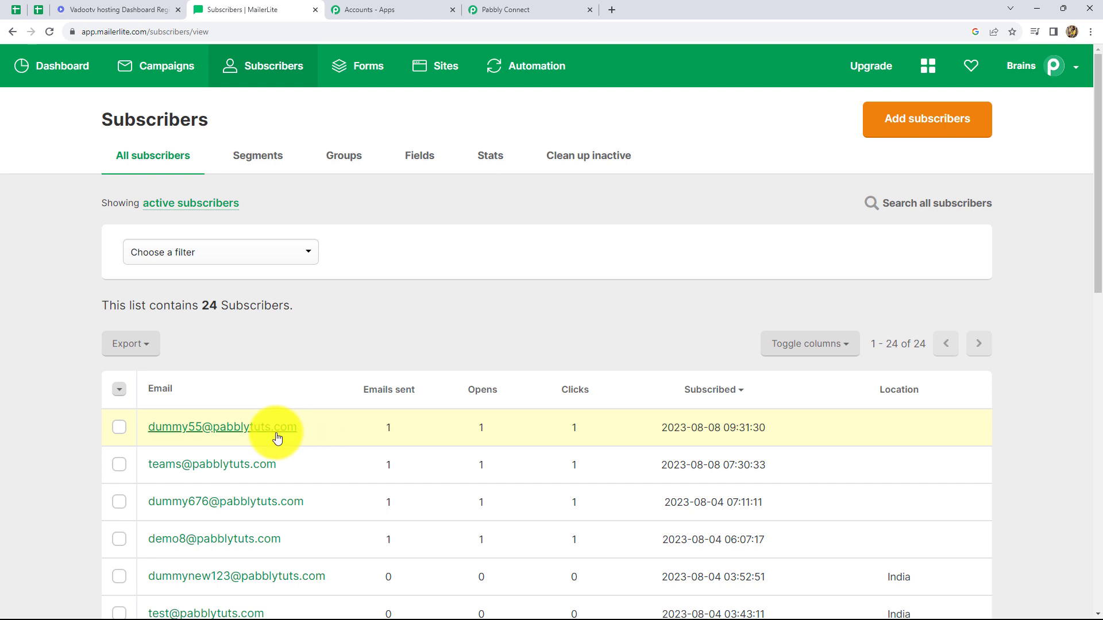
pyautogui.click(337, 159)
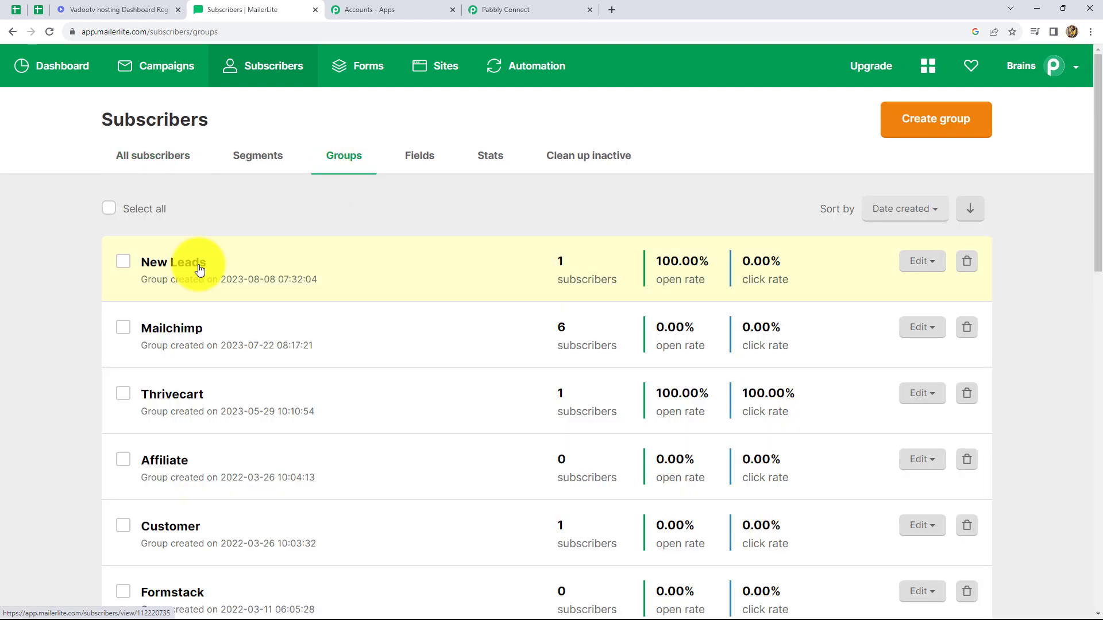
pyautogui.click(171, 263)
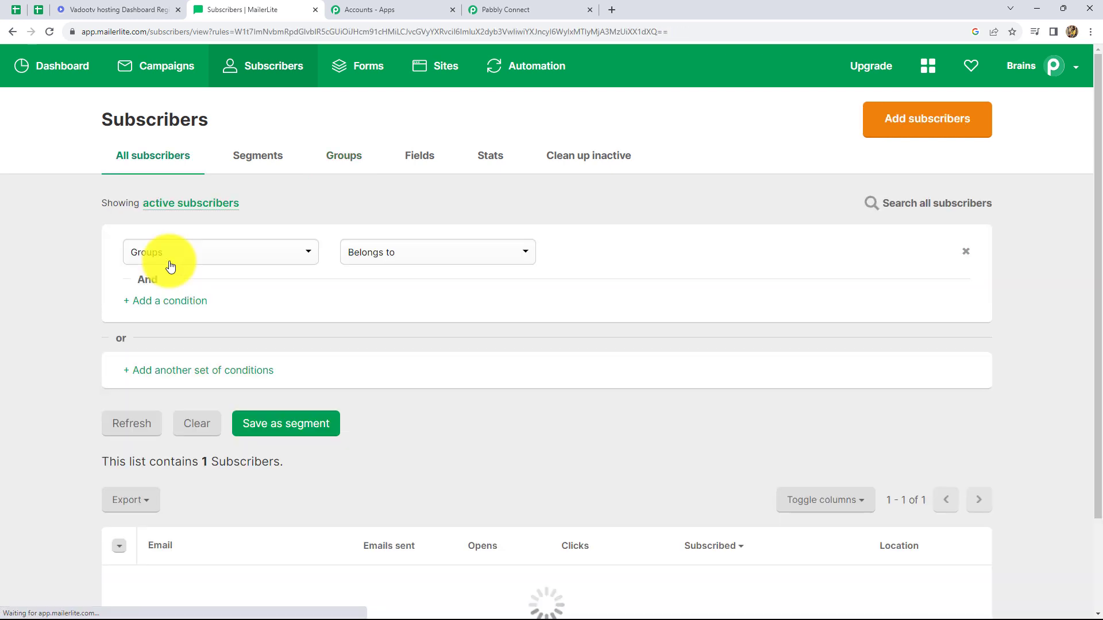
pyautogui.scroll(-1, 391, 537)
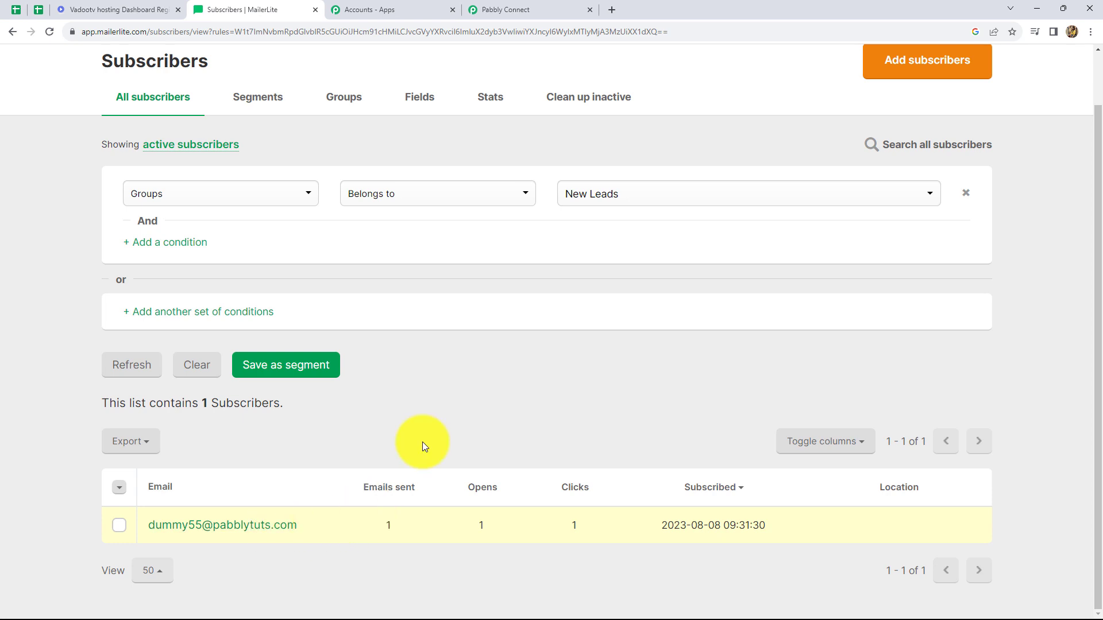
# Step: Return to the Pabbly Connect workflow and collapse the Vadootv trigger to view the trigger and action overview
pyautogui.click(494, 9)
pyautogui.scroll(15, 860, 303)
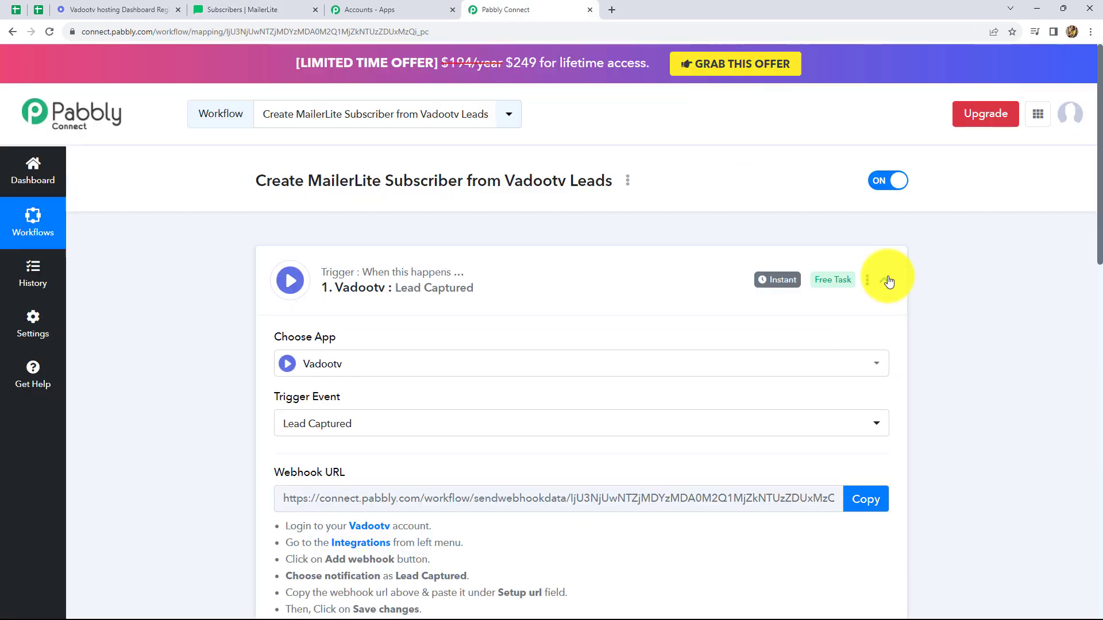
pyautogui.click(886, 281)
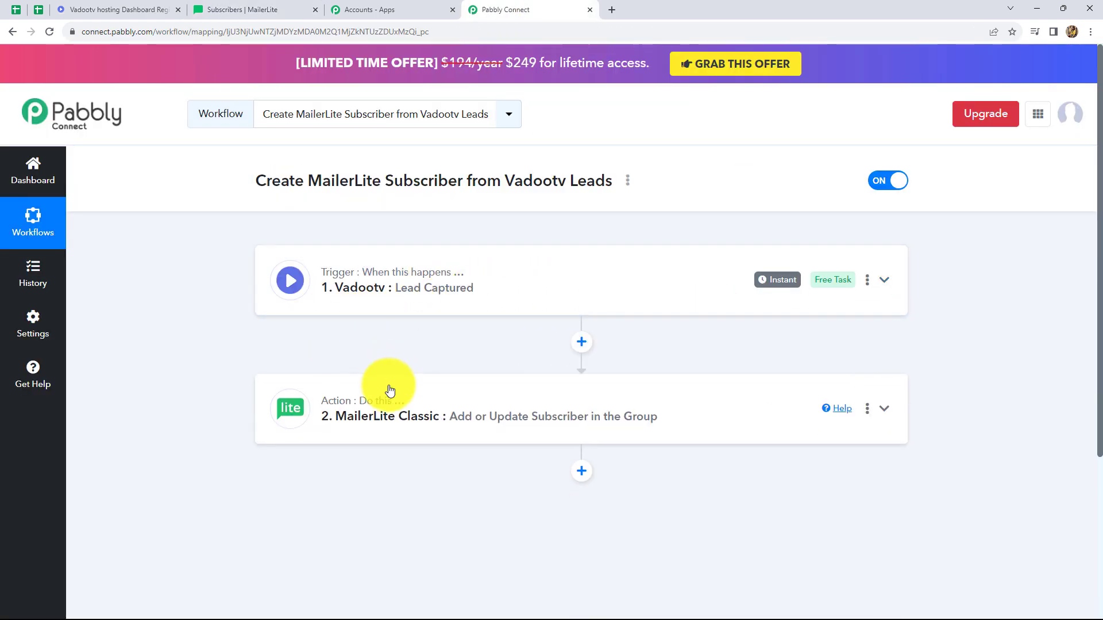